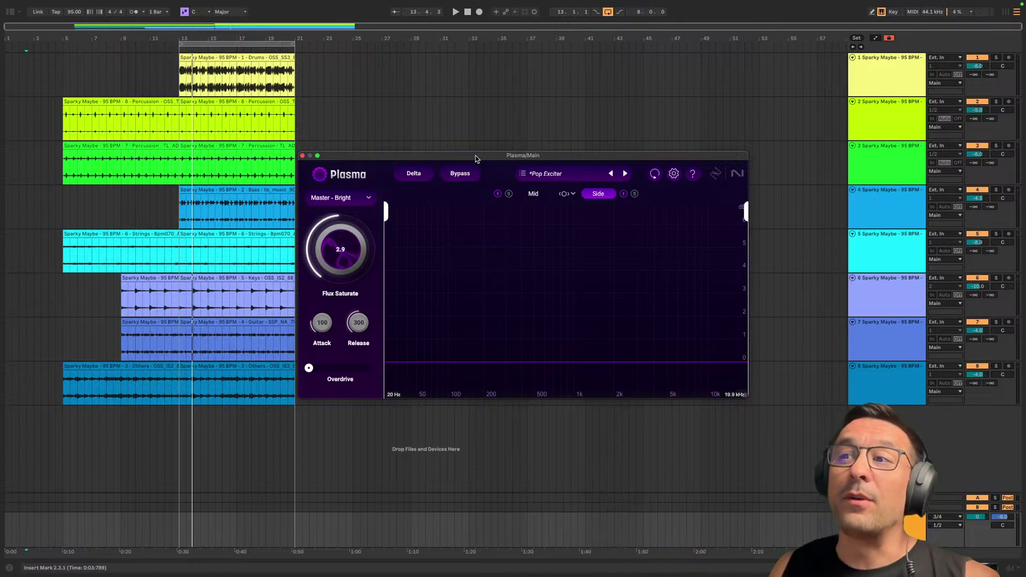
Look over the saturation target profiles and load the Basic Color preset from the Mastering presets
left_click(360, 202)
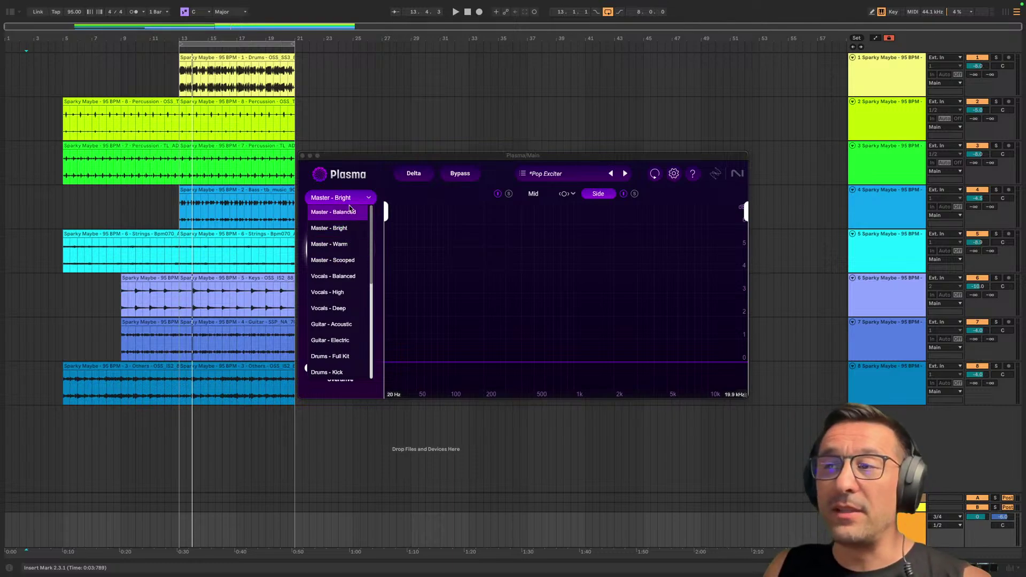
left_click(373, 157)
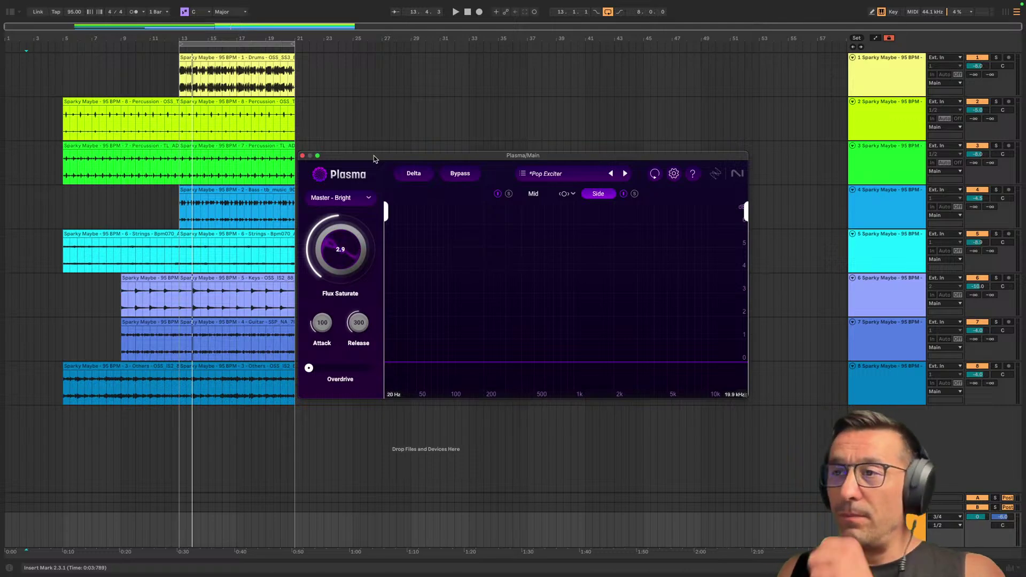
left_click_drag(467, 156, 473, 149)
left_click(566, 168)
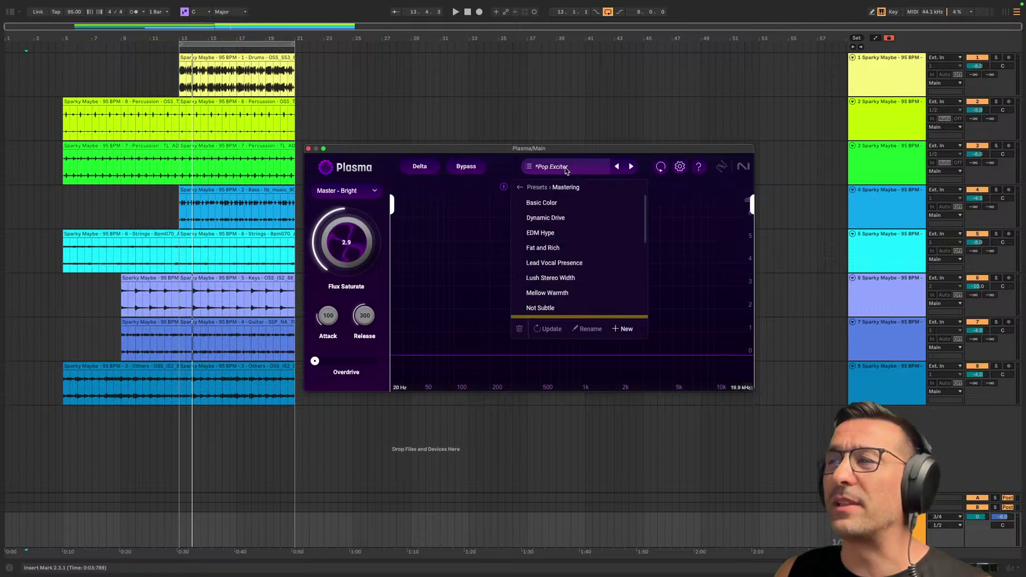
left_click(565, 207)
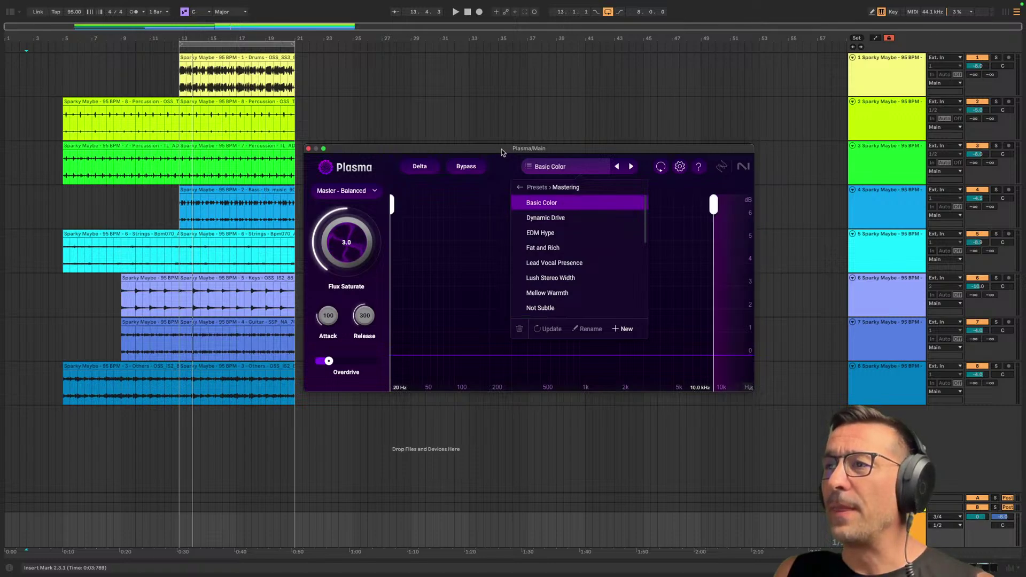
left_click(548, 169)
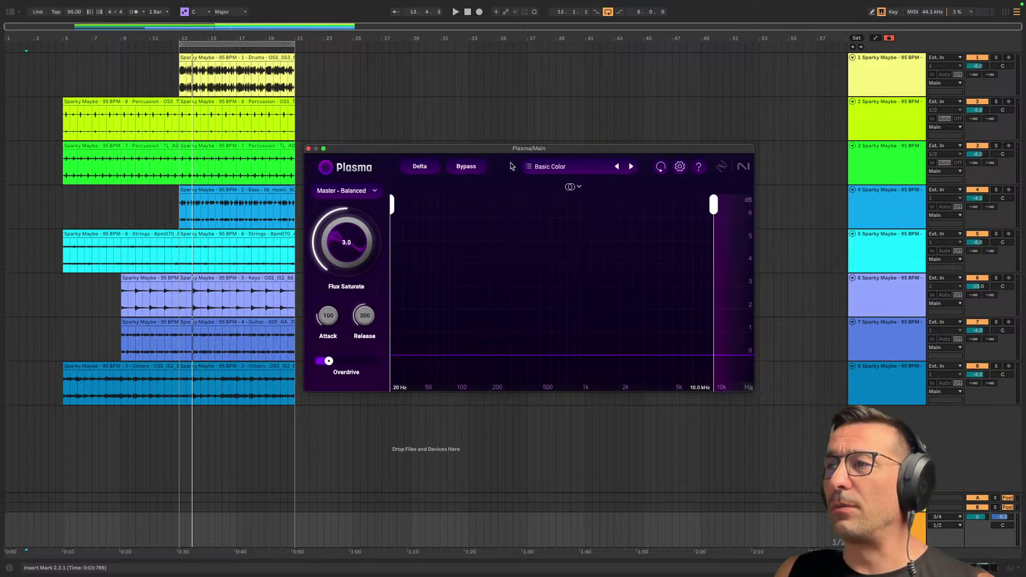
Play the looped section from bar 13 to bar 21 and compare the sound with Bypass on and off
key("space")
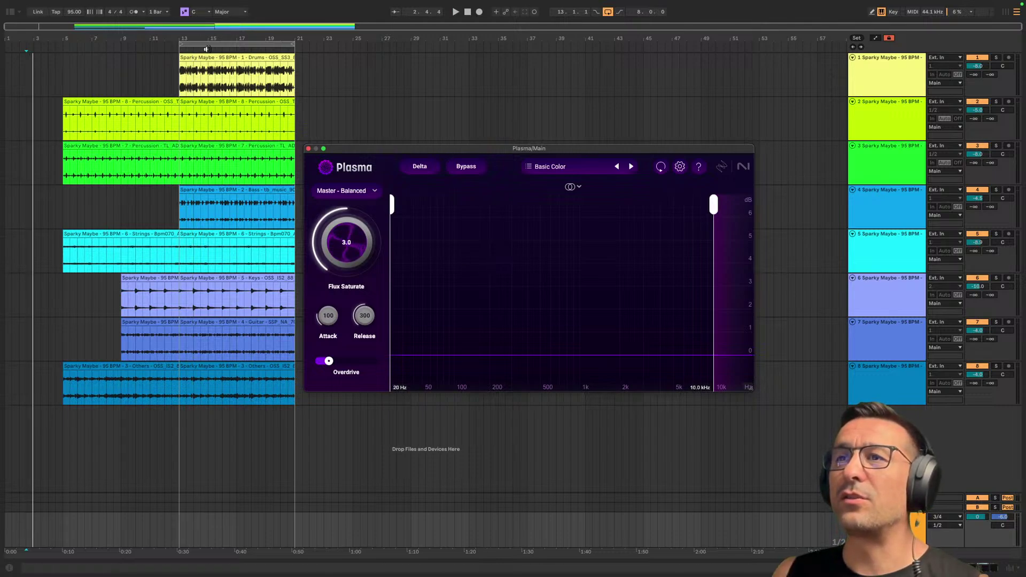
left_click(205, 49)
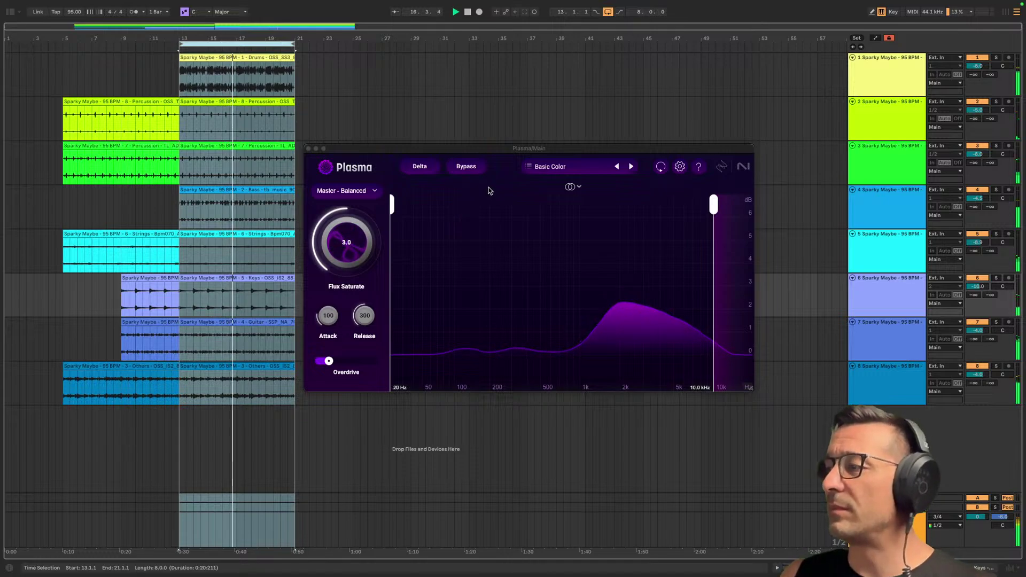
left_click(483, 151)
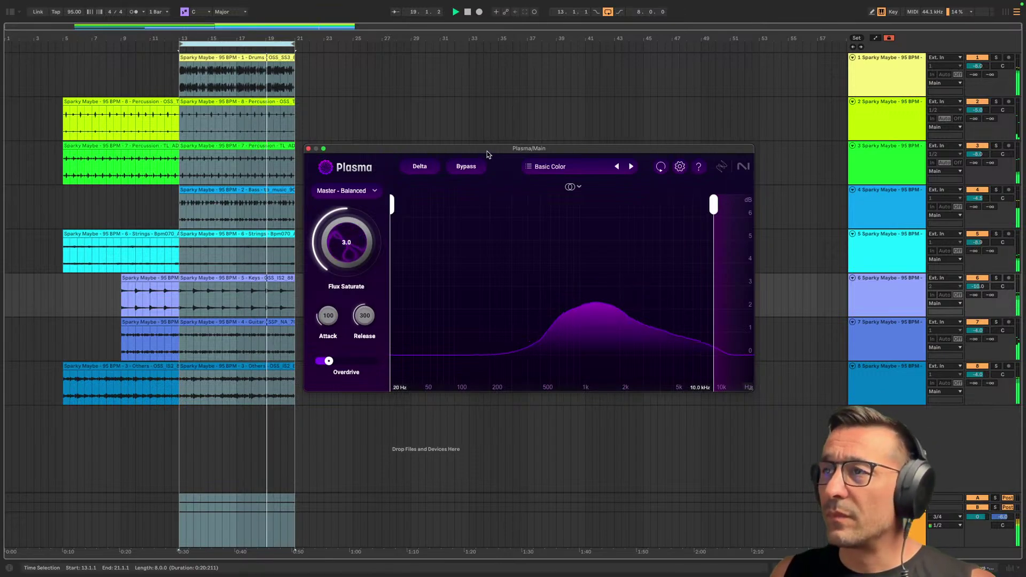
left_click(456, 169)
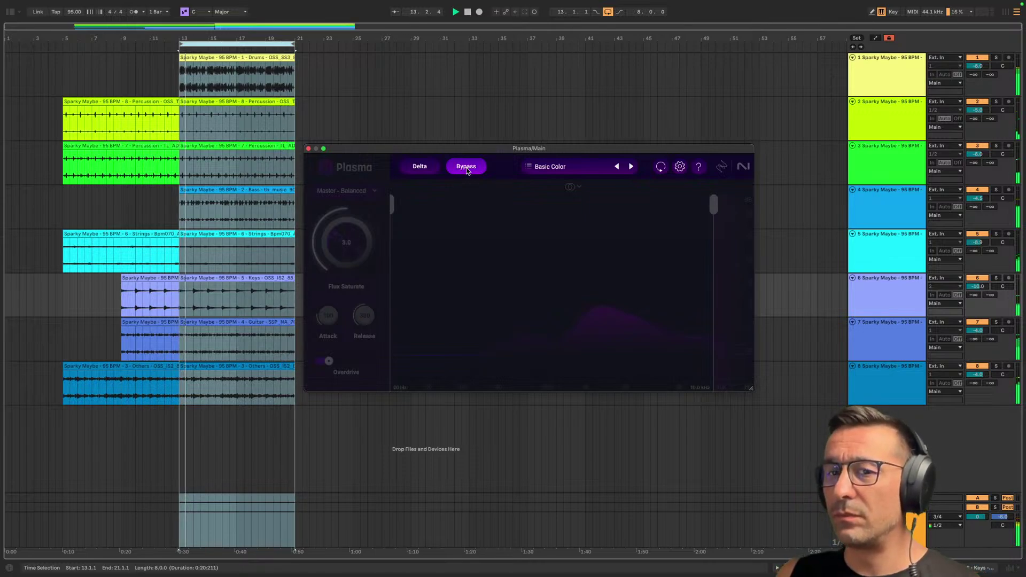
left_click(466, 169)
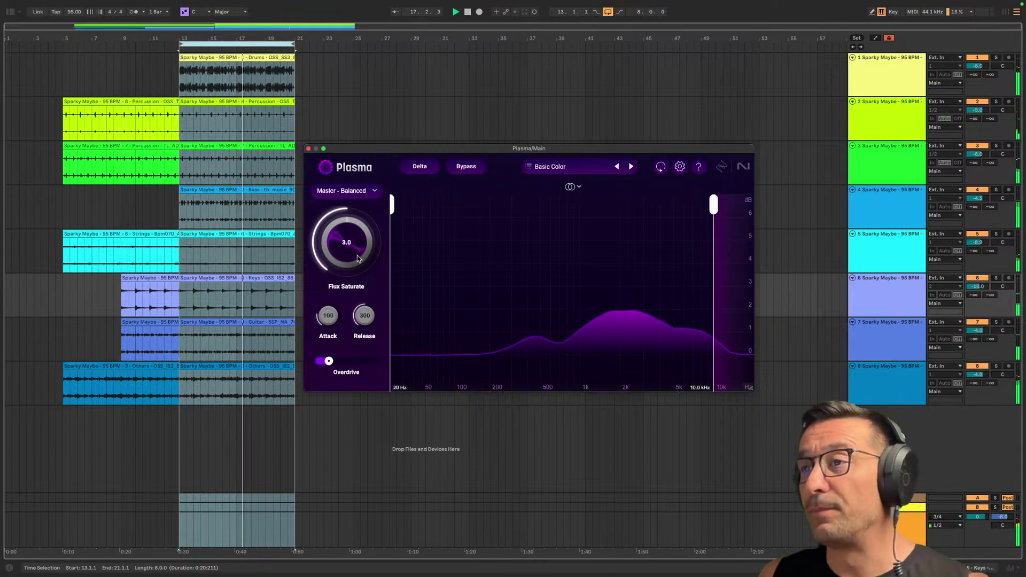
Sweep the Attack between 0 and 108 ms in Delta mode, leave it at 0 ms and return to the full signal
left_click(420, 168)
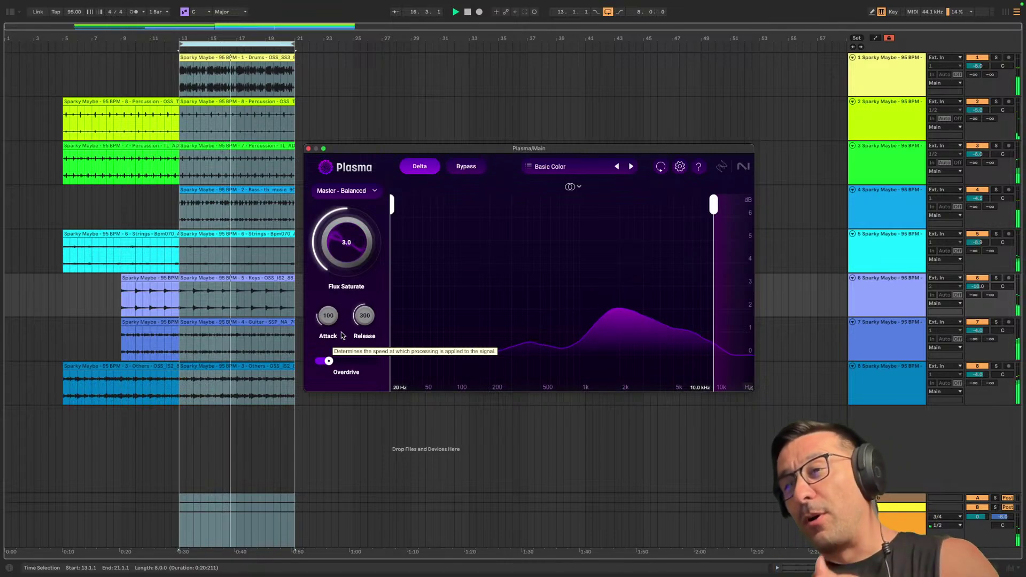
left_click_drag(332, 323, 344, 345)
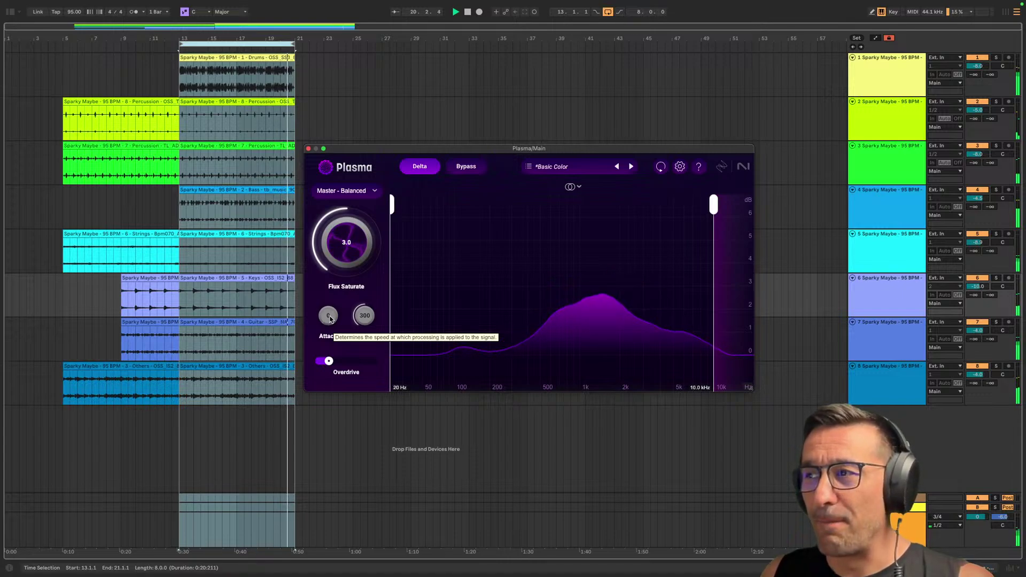
left_click_drag(330, 319, 328, 271)
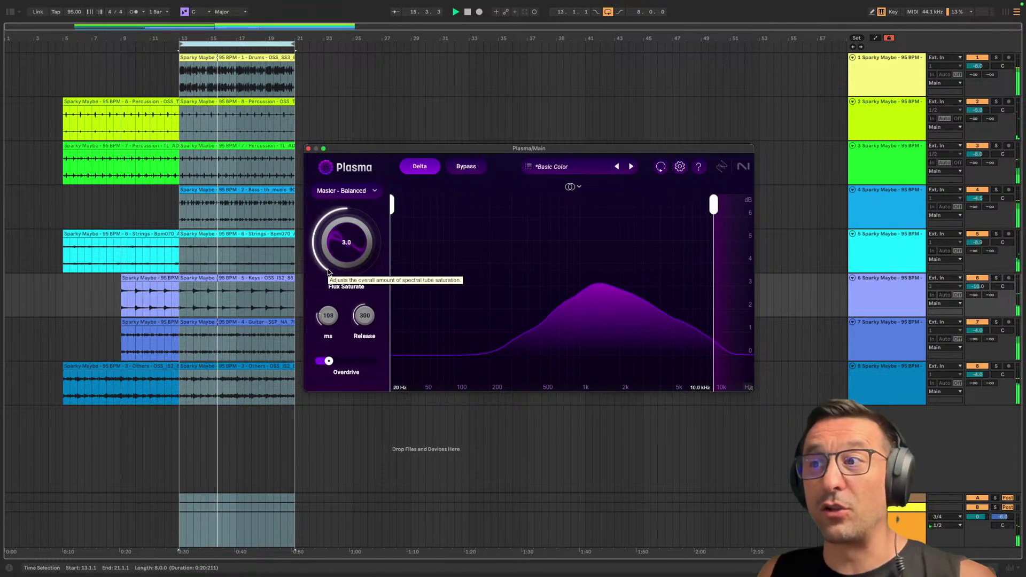
left_click_drag(328, 271, 337, 408)
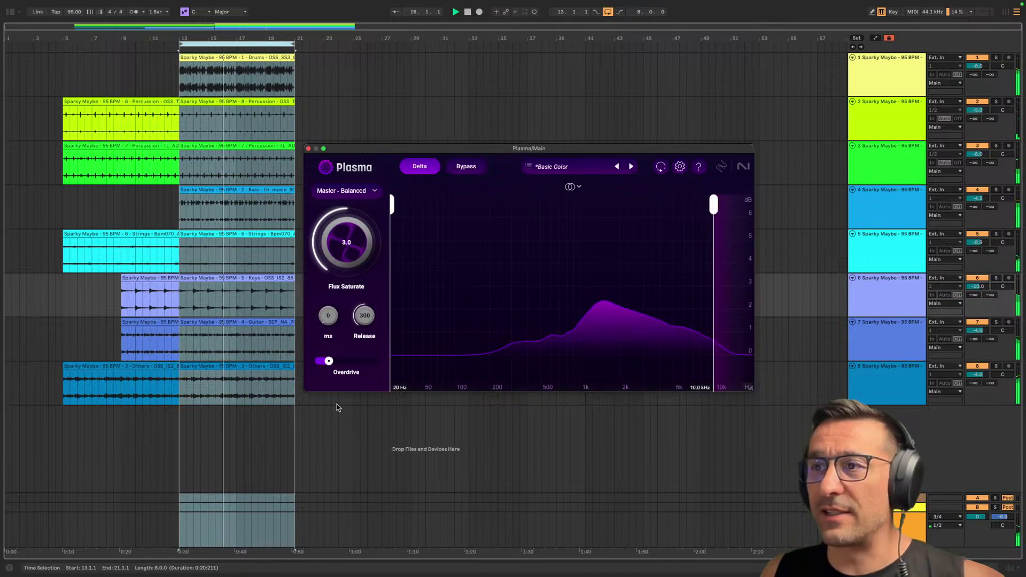
left_click(420, 168)
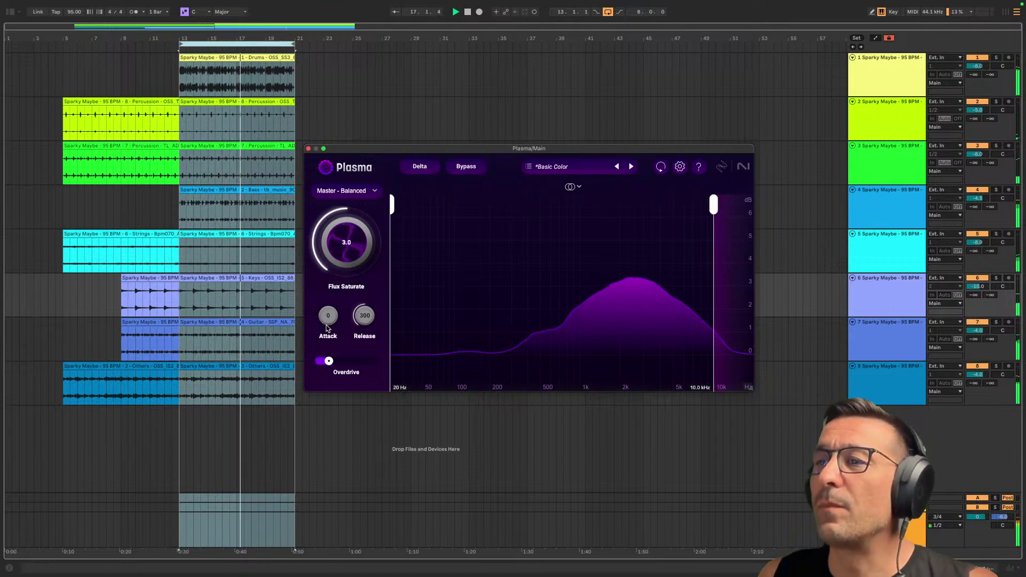
Try Flux Saturate at 10.0 and bring the Attack back up to 101 ms
left_click_drag(345, 257, 513, 221)
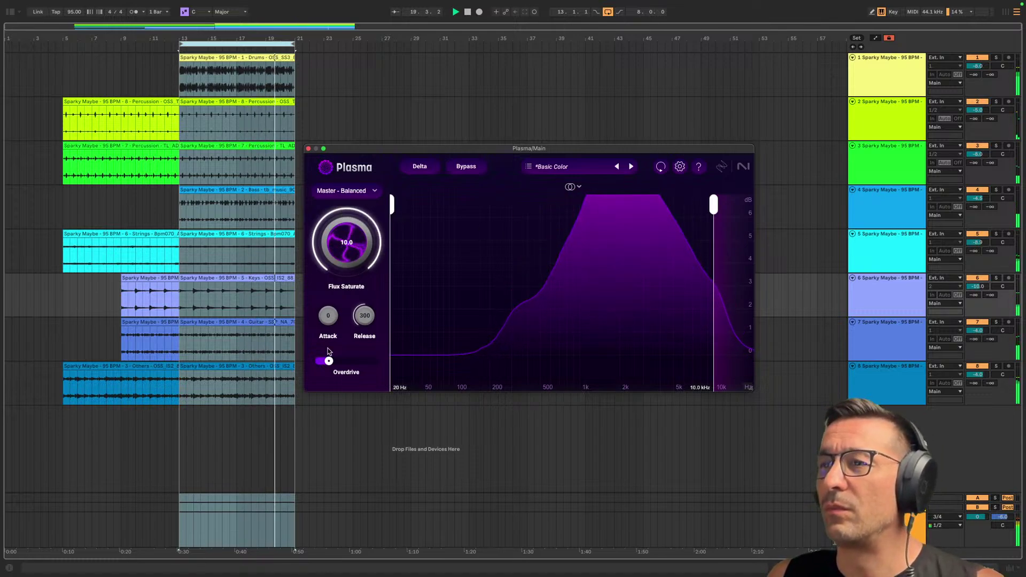
left_click_drag(328, 318, 344, 409)
left_click_drag(333, 317, 329, 269)
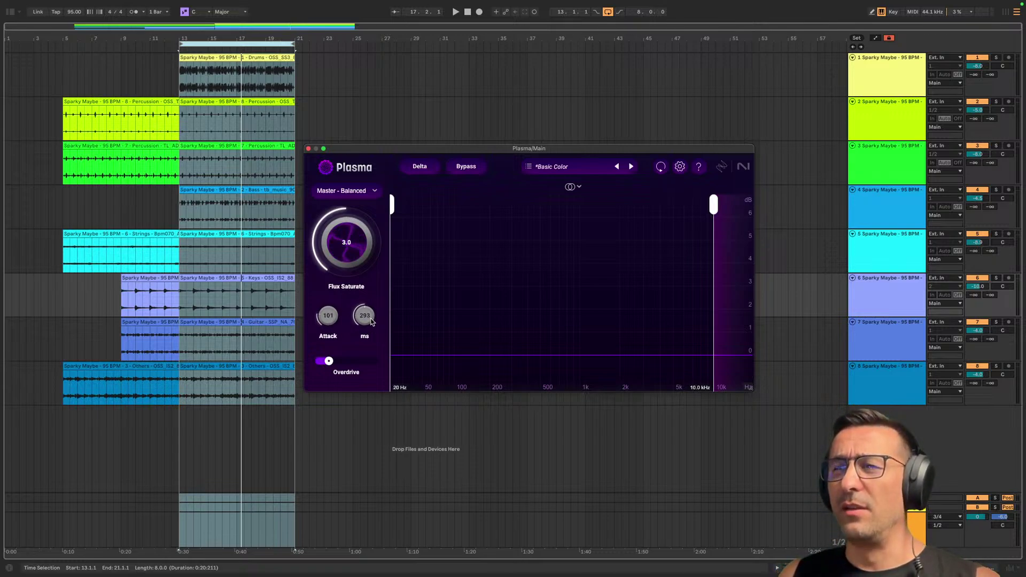
Lower the Release to 255 ms and down to 0 ms during playback, switching Delta on and off to compare
left_click_drag(372, 320, 369, 319)
key("space")
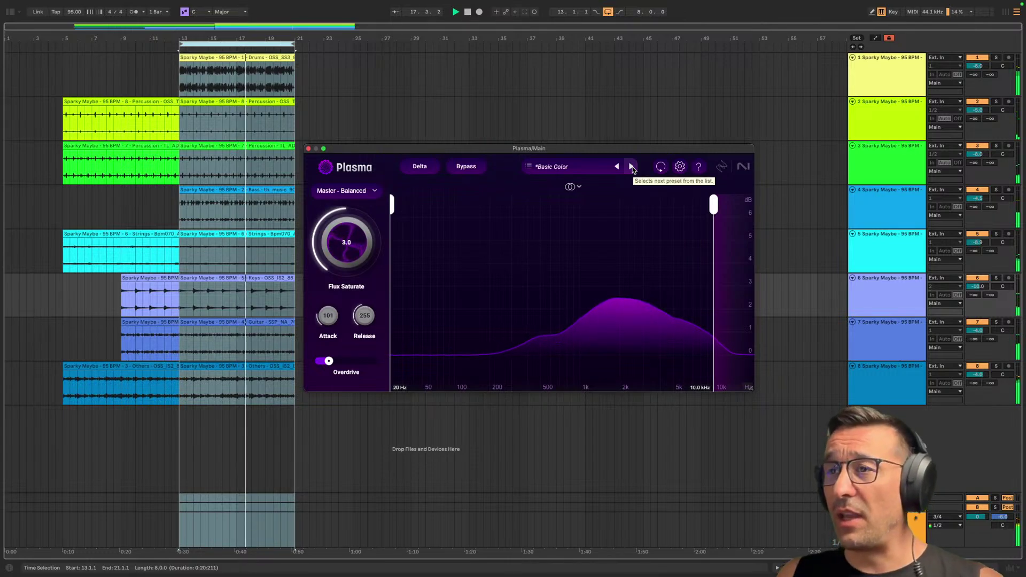
left_click(422, 168)
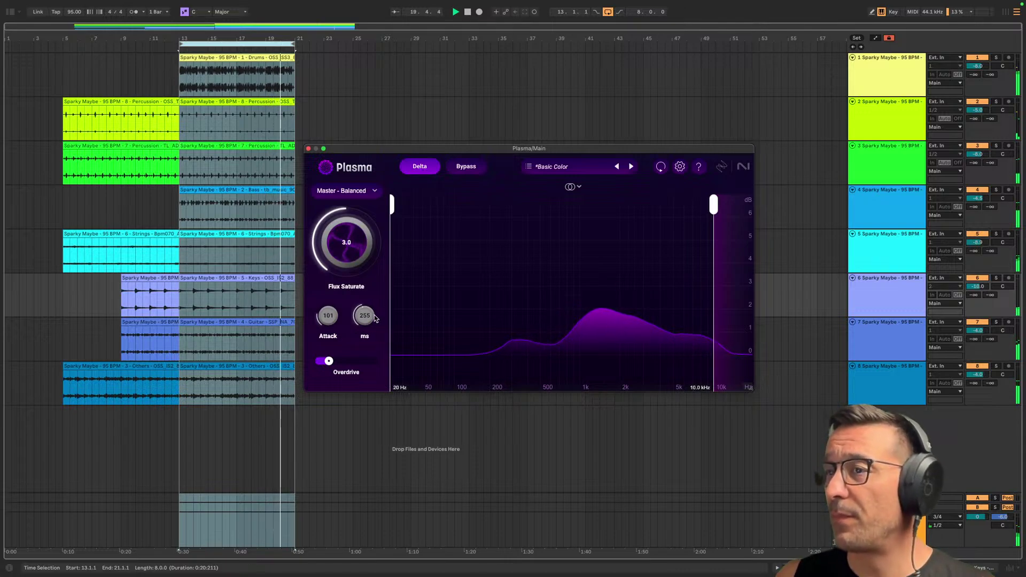
left_click_drag(365, 316, 377, 409)
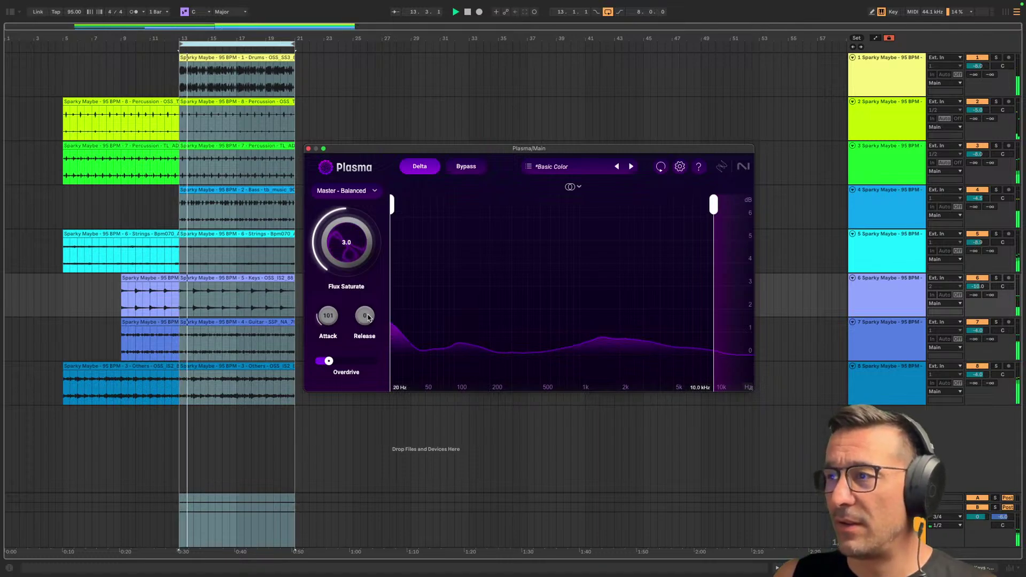
left_click(419, 166)
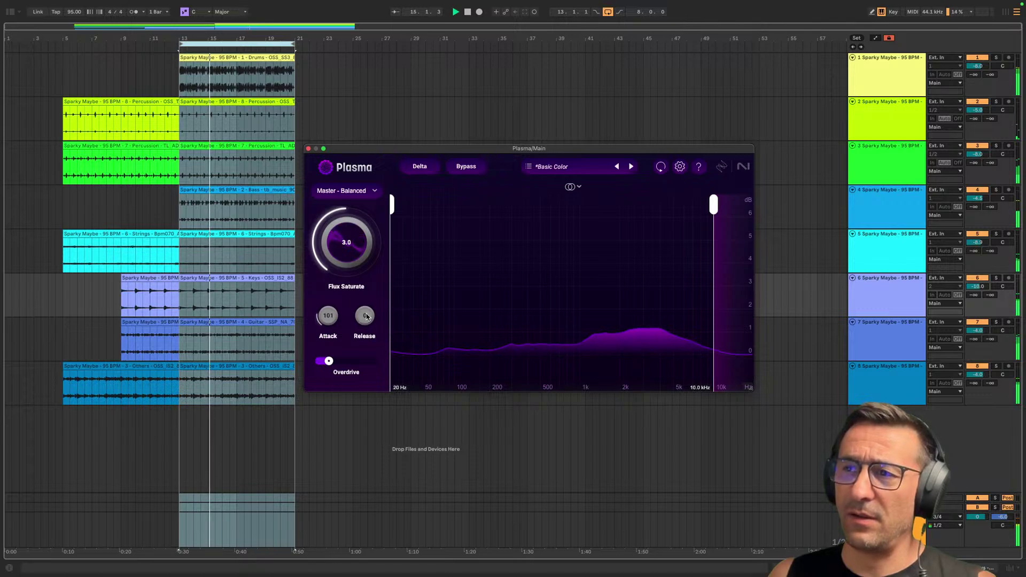
left_click(420, 168)
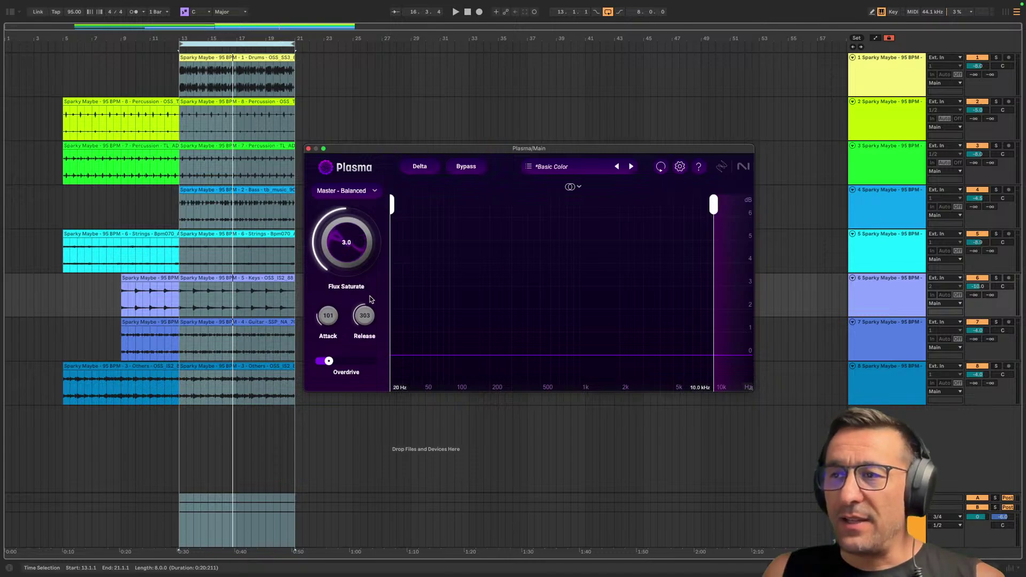
Play the loop with Overdrive set to 0.0 and Flux Saturate at 3.0
key("space")
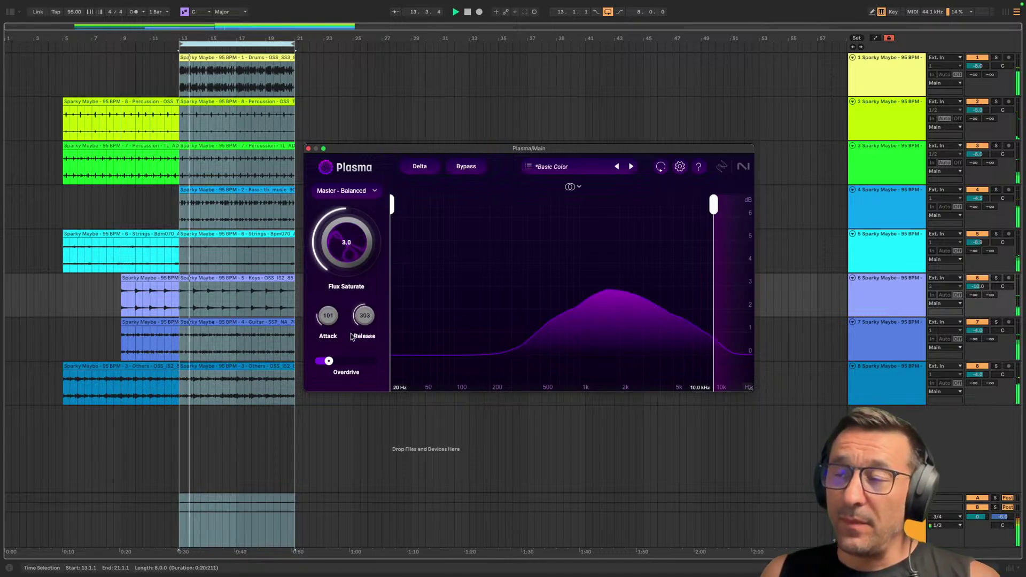
left_click_drag(328, 361, 257, 364)
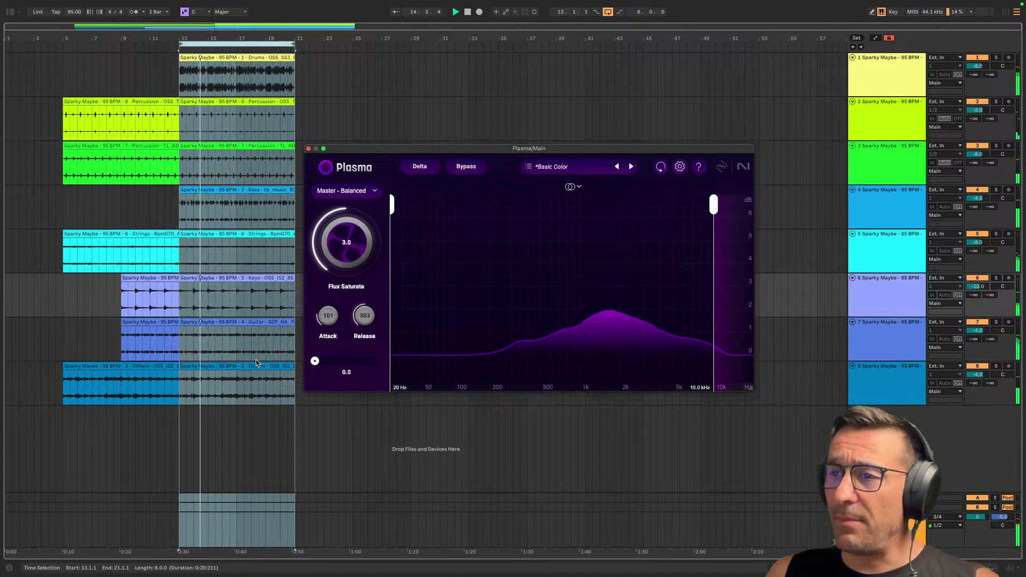
left_click_drag(353, 247, 354, 244)
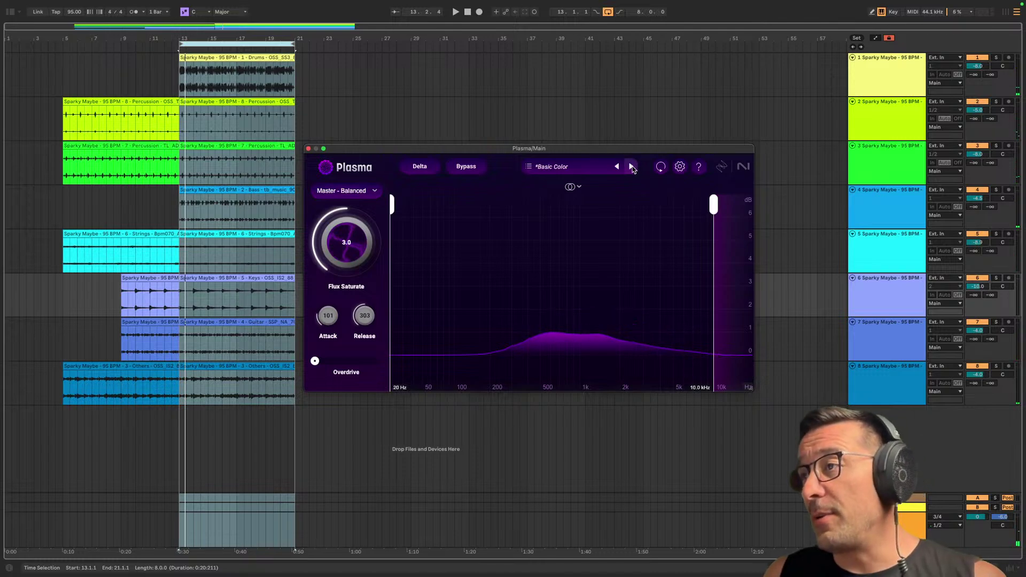
Load the Dynamic Drive preset and compare its Transient and Sustain channel settings
left_click(632, 168)
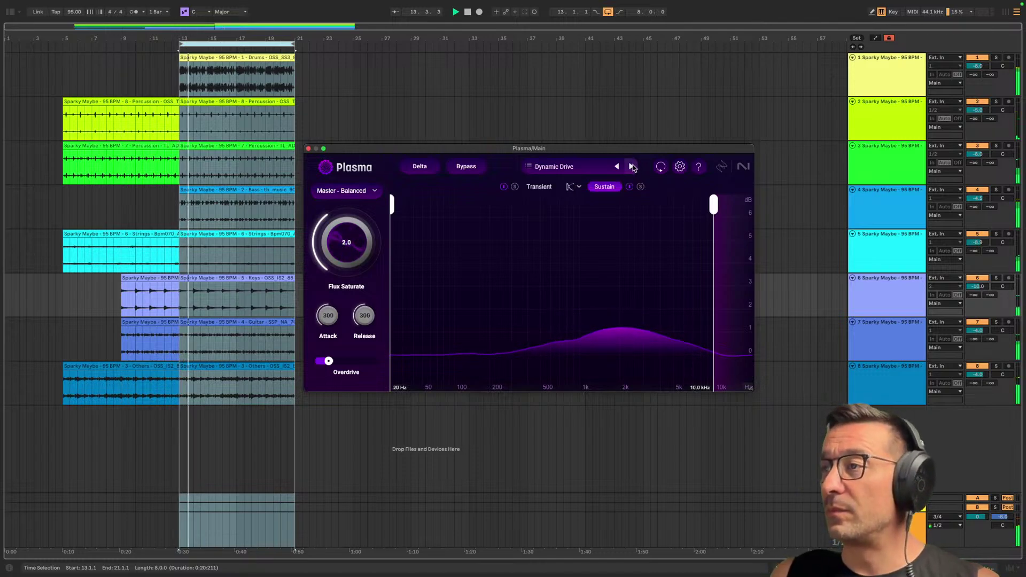
left_click(539, 186)
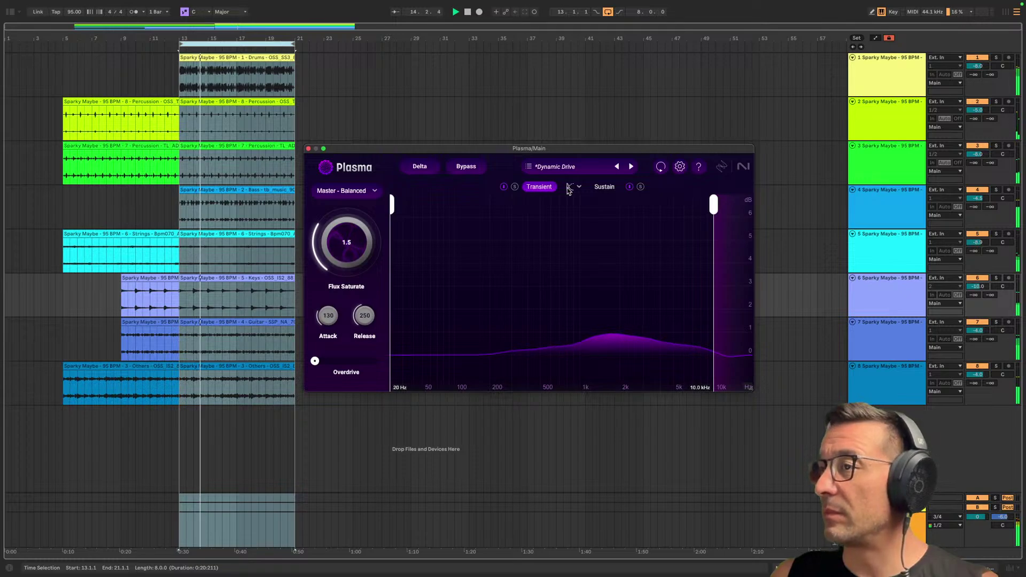
left_click(605, 186)
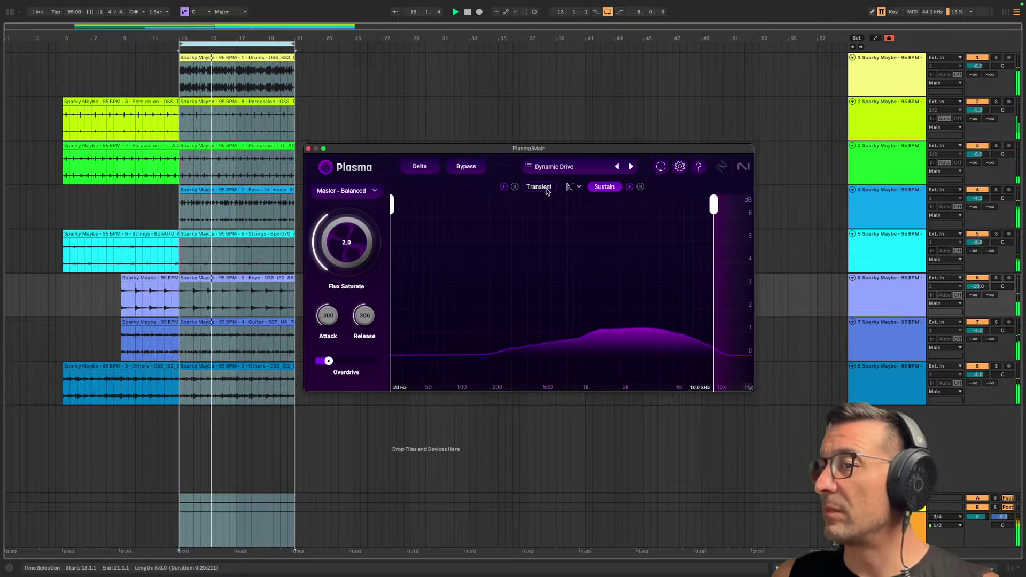
left_click(541, 188)
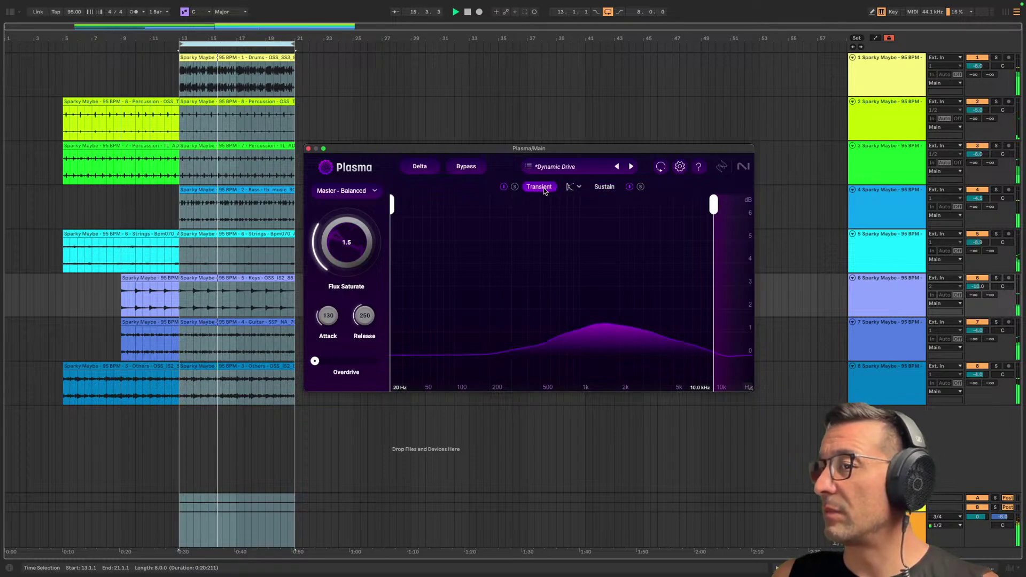
left_click(601, 188)
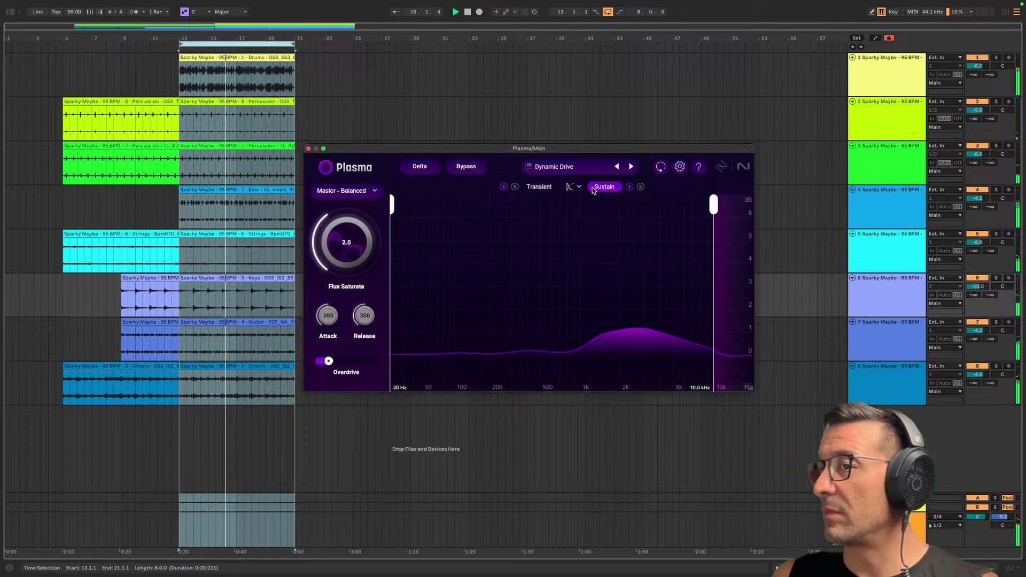
left_click(545, 188)
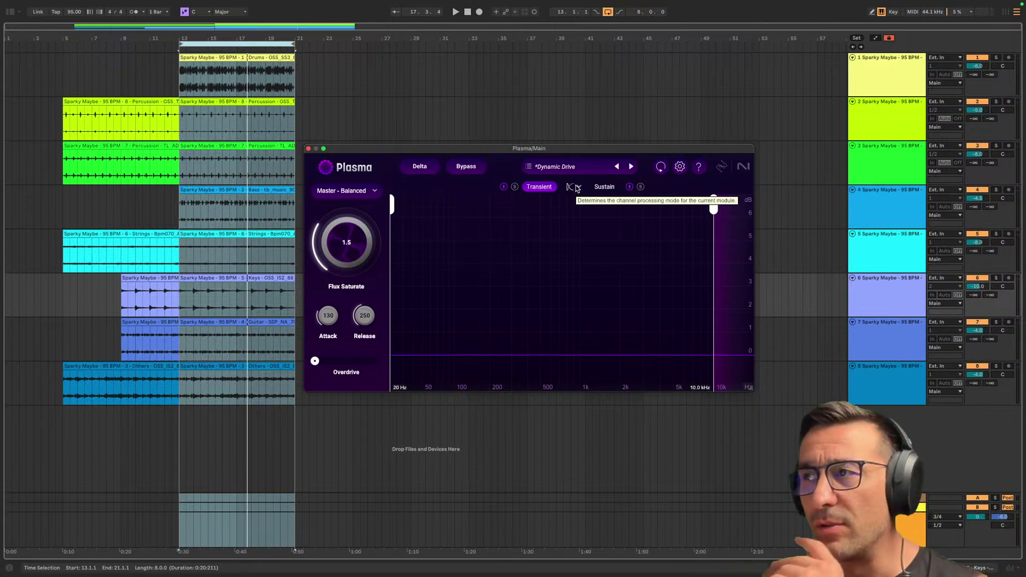
Review the available channel processing modes, and play the loop while switching to the Sustain channel's settings
left_click(576, 187)
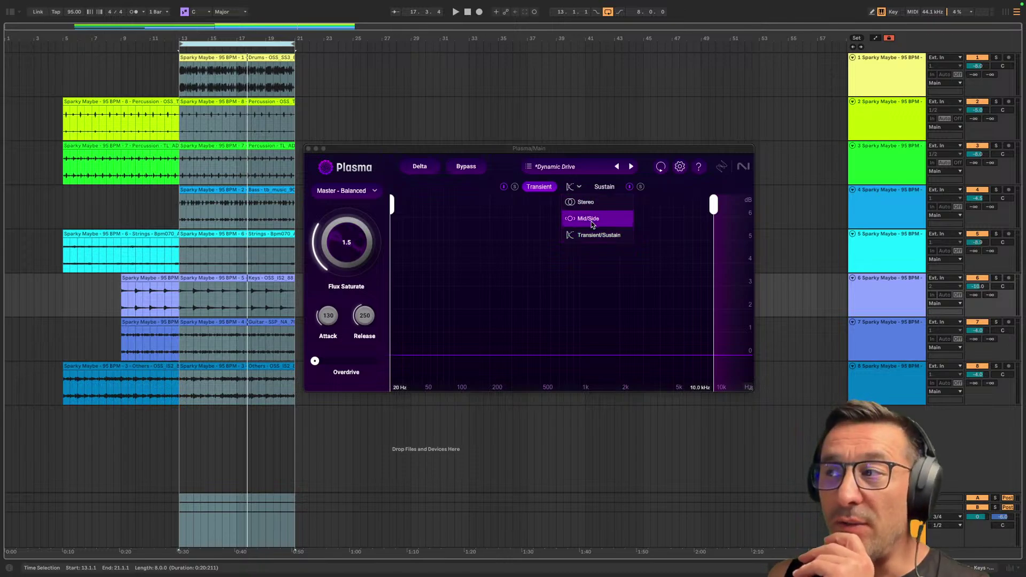
left_click(467, 184)
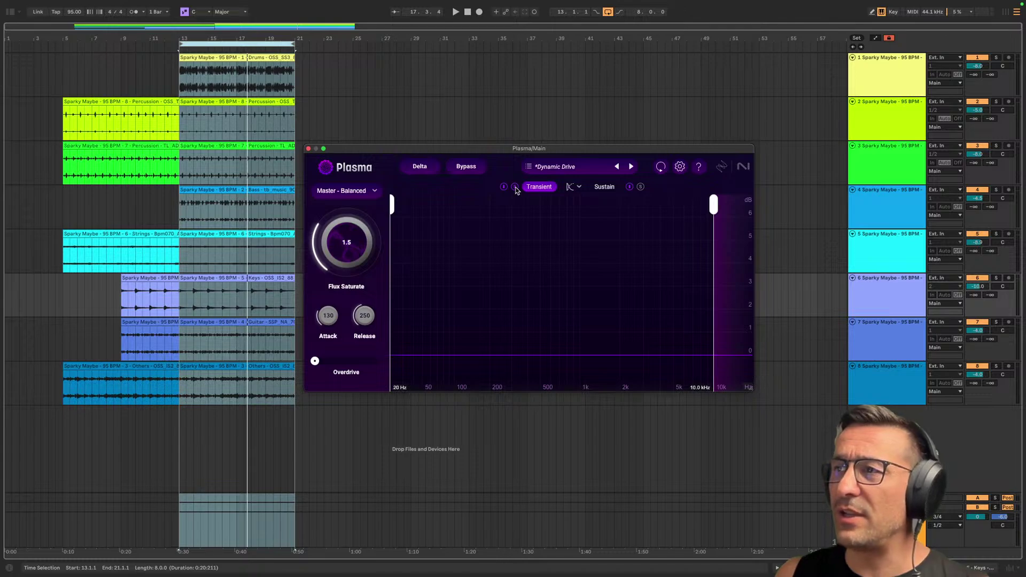
key("space")
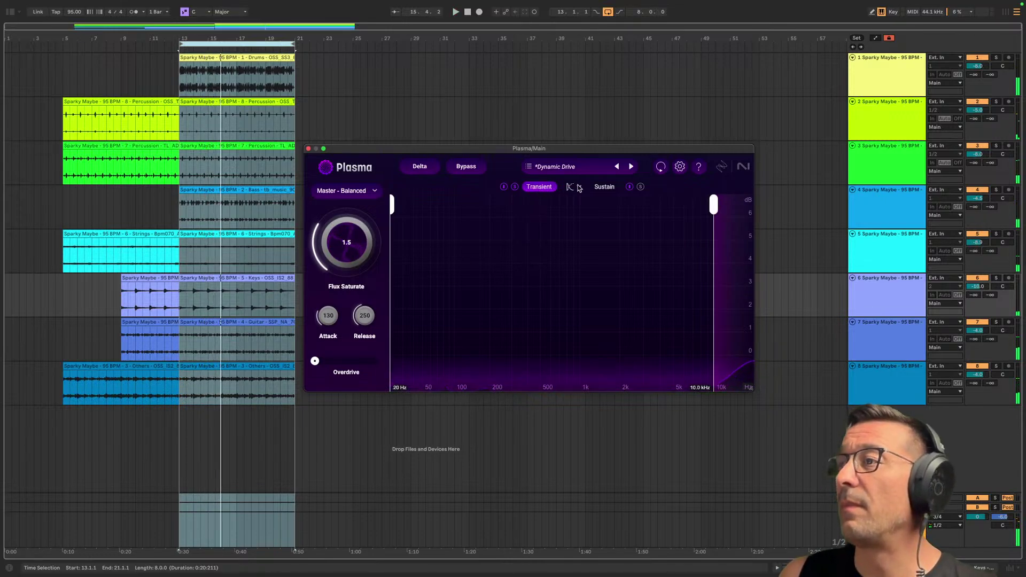
left_click(600, 187)
key("space")
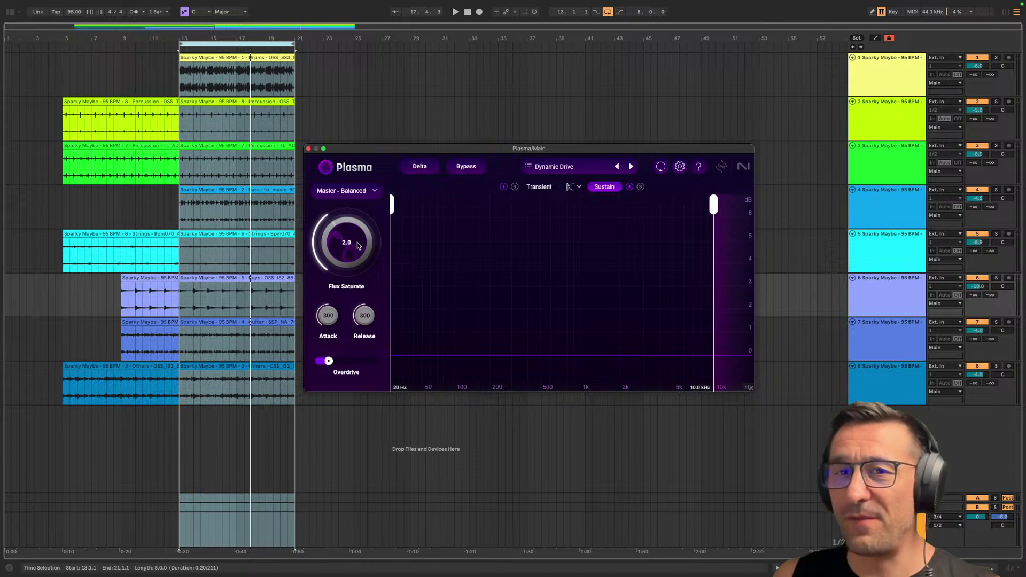
Play the loop with the Dynamic Drive preset's Transient channel settings shown, switching Bypass on and off to compare
key("space")
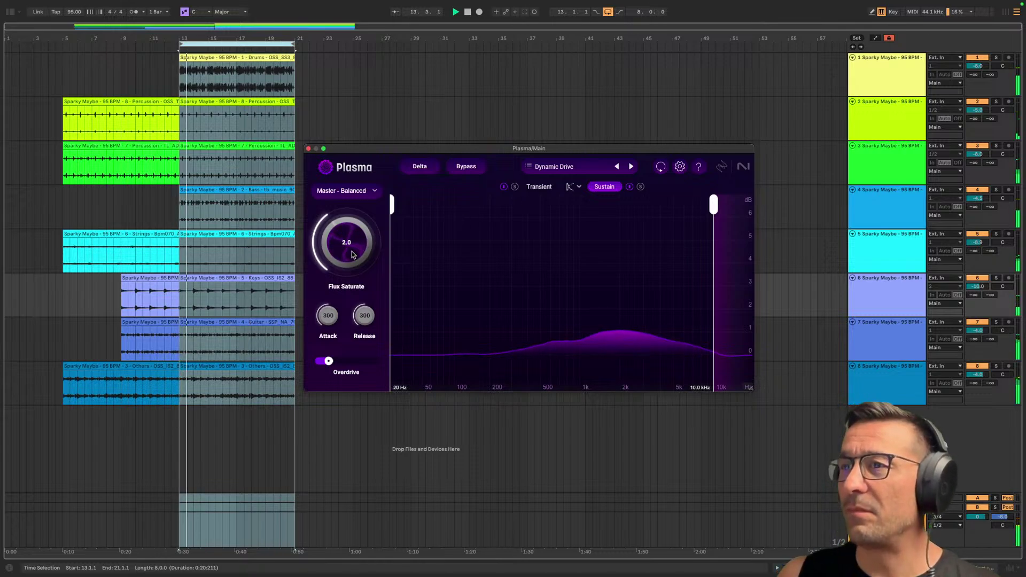
left_click(539, 186)
left_click(466, 167)
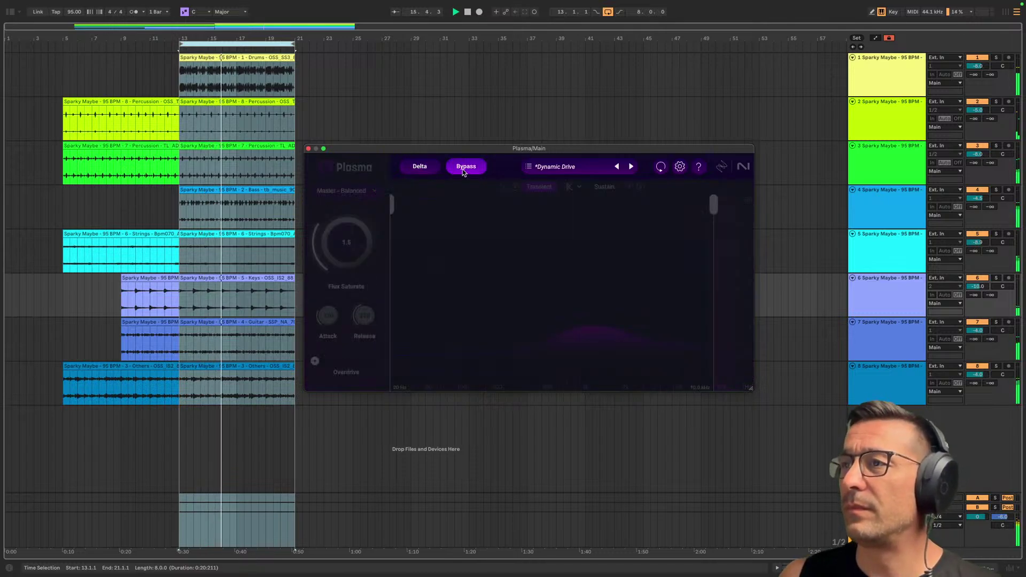
left_click(465, 168)
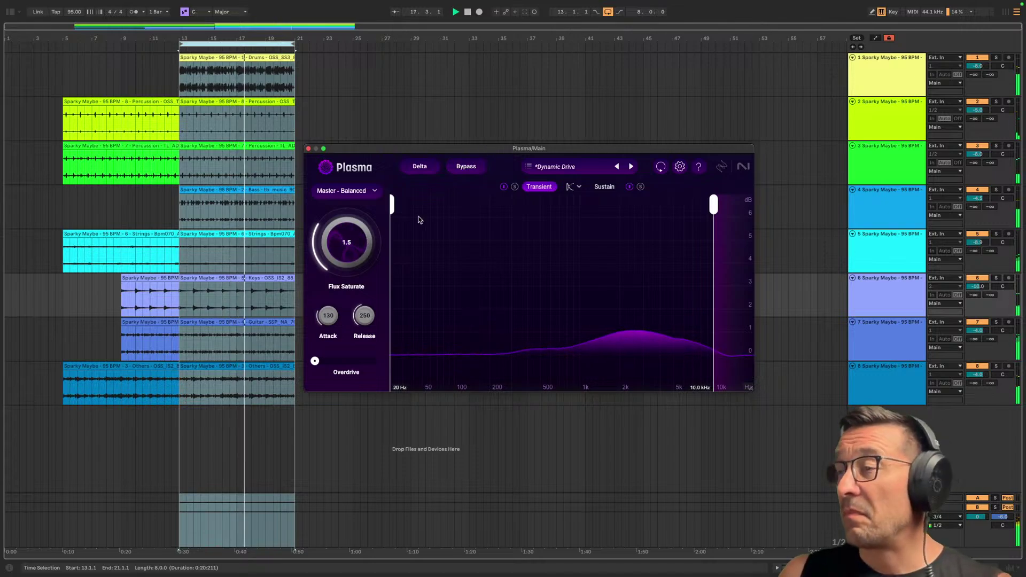
Load the EDM Hype preset during playback and review its Mid and Side channel settings
left_click(631, 167)
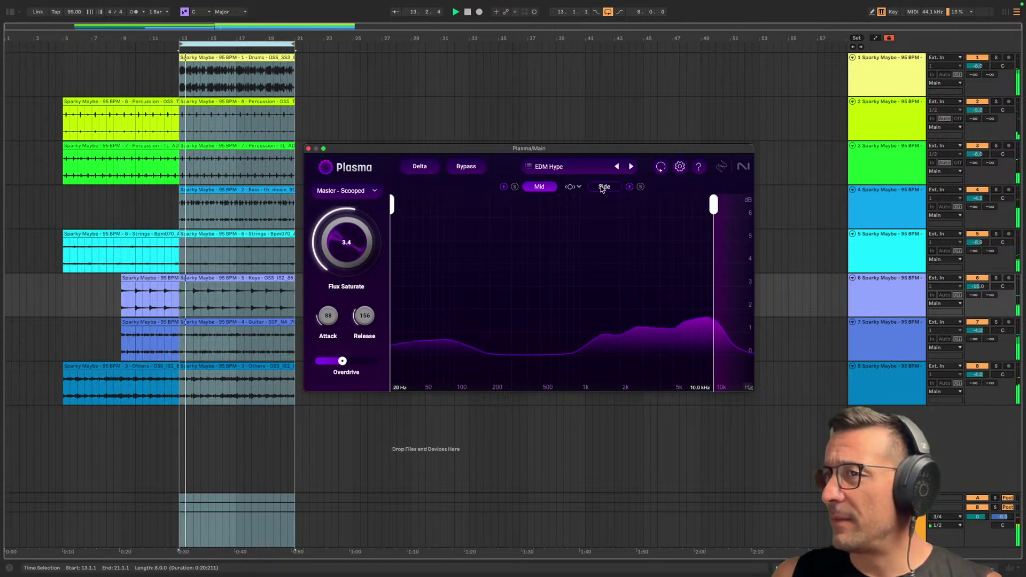
left_click(539, 187)
left_click(539, 187)
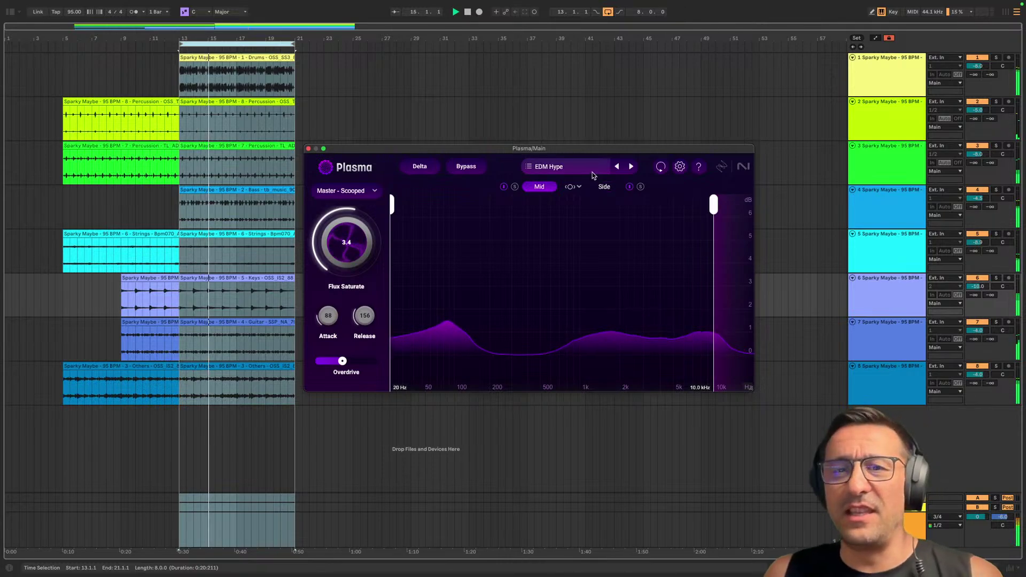
Load the Fat and Rich preset and audition the loop with the Master - Warm and Master - Balanced targets
left_click(632, 168)
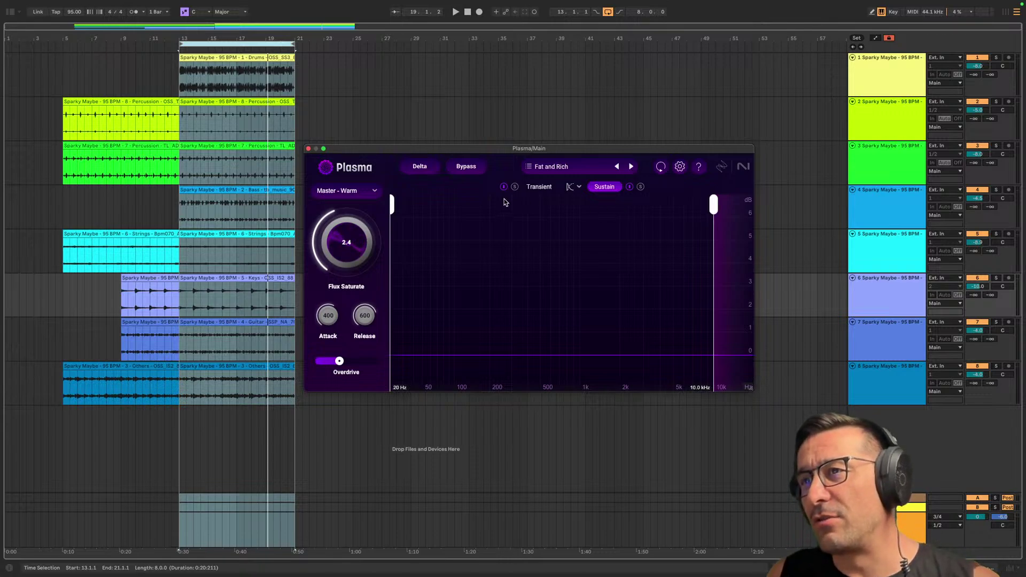
key("space")
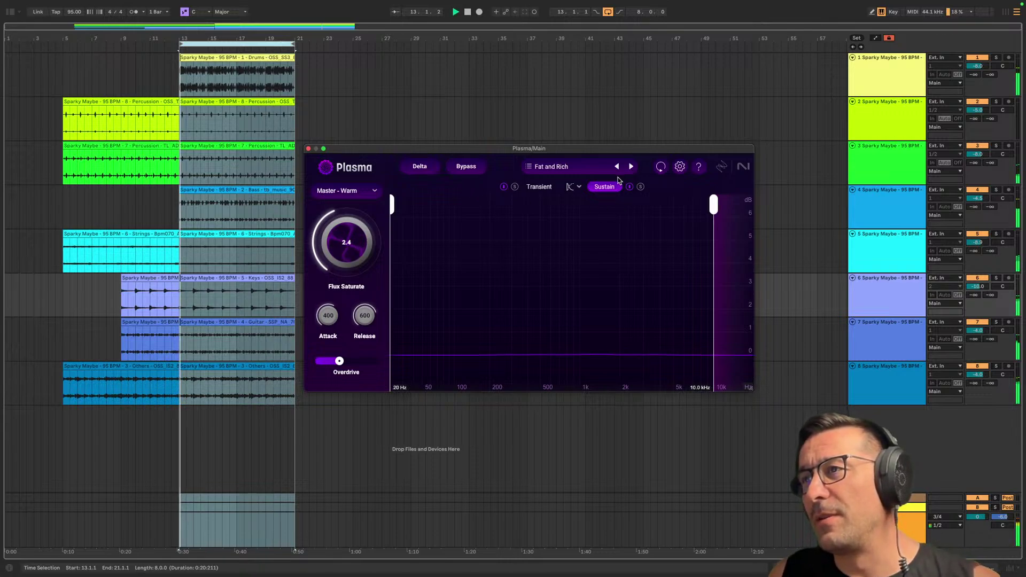
left_click(363, 196)
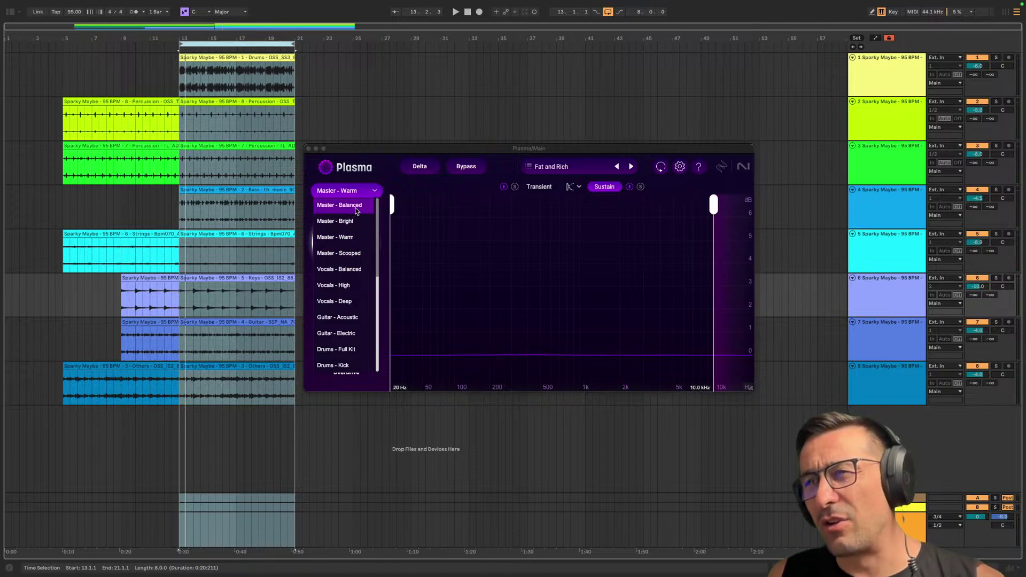
left_click(359, 241)
key("space")
left_click(359, 193)
left_click(359, 206)
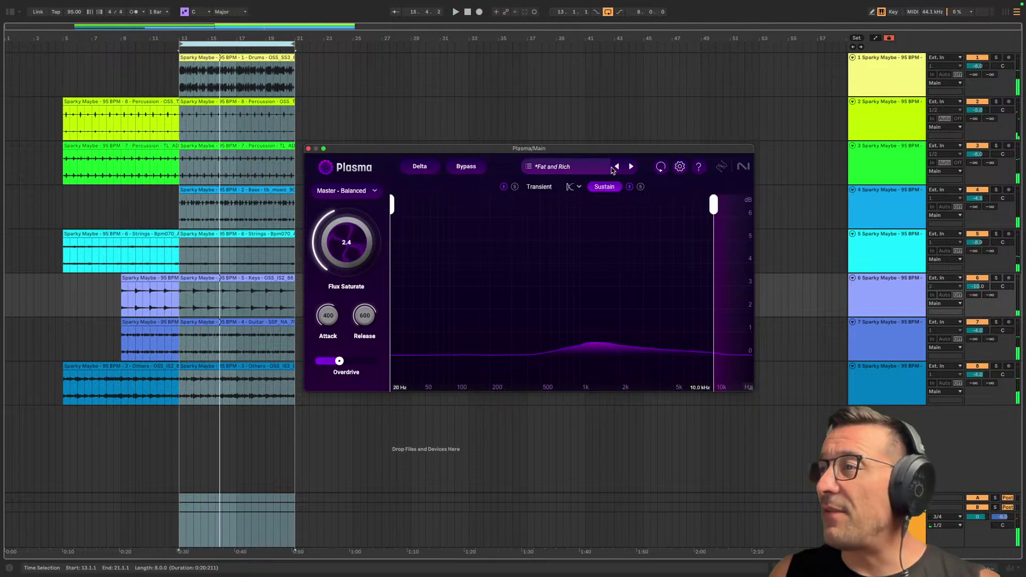
Load the Lead Vocal Presence preset and look through the available master, vocal, guitar, drum and bass targets
left_click(631, 167)
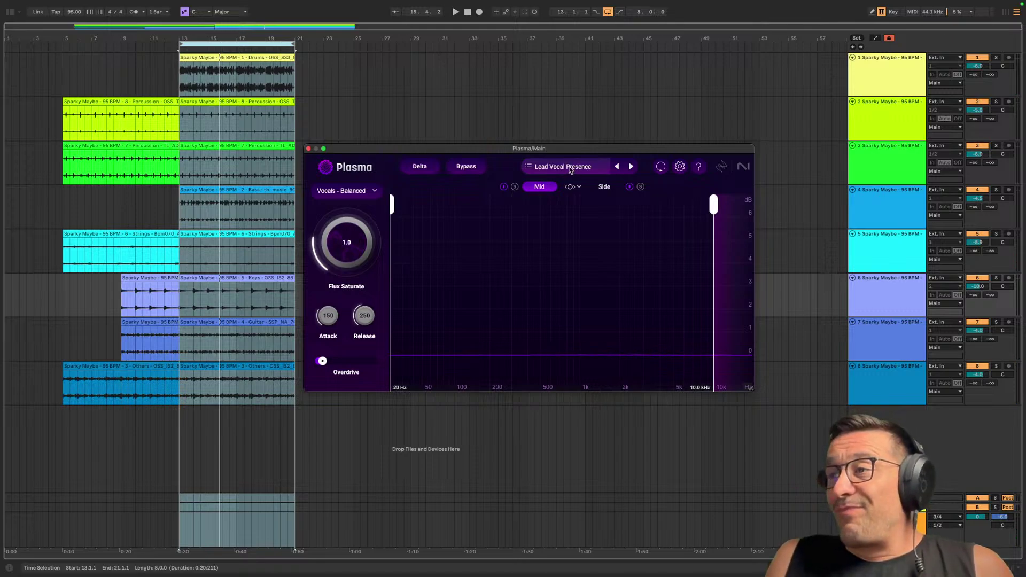
left_click(374, 193)
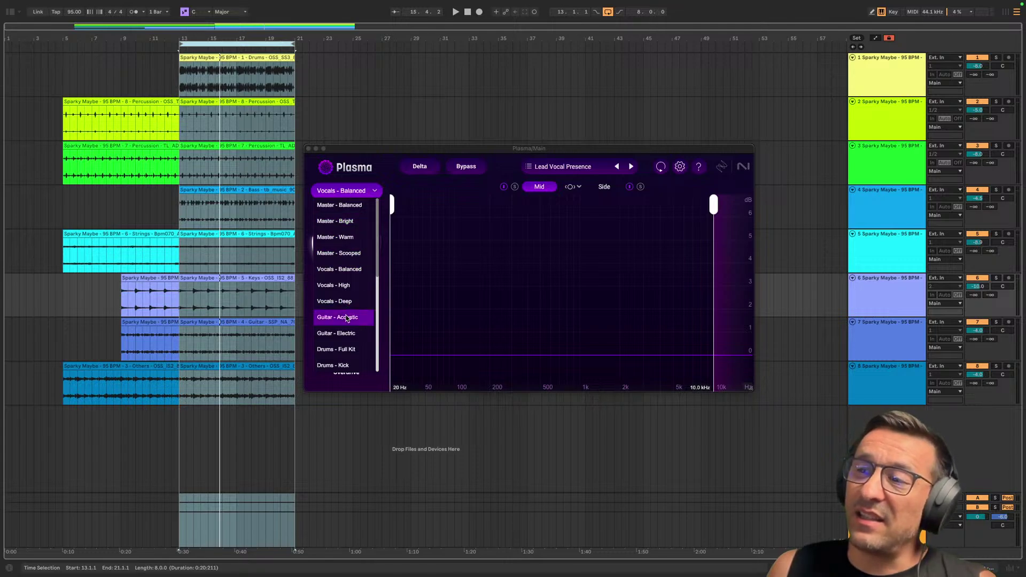
scroll(350, 299, "down", 2)
scroll(350, 320, "down", 3)
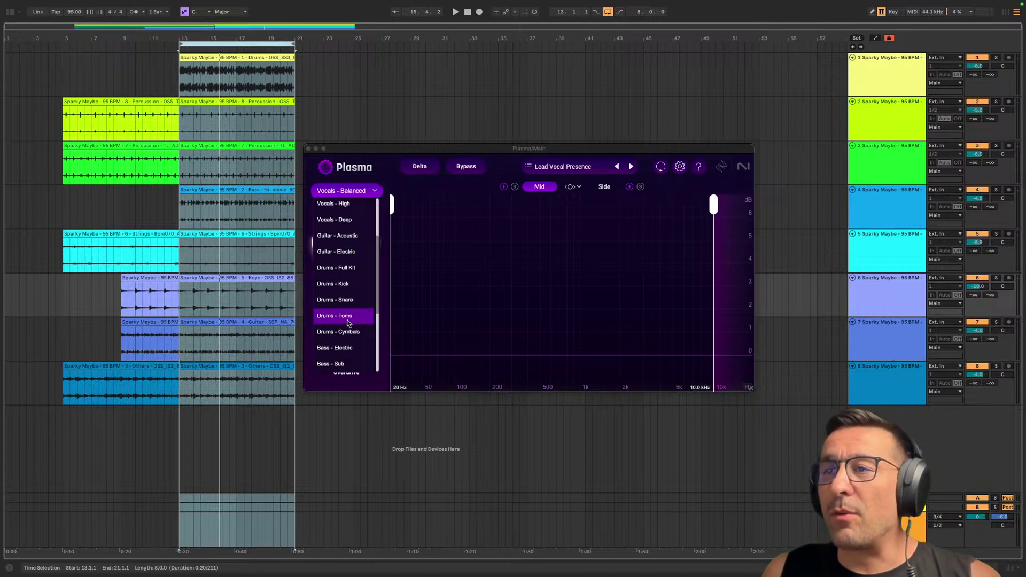
scroll(352, 282, "up", 5)
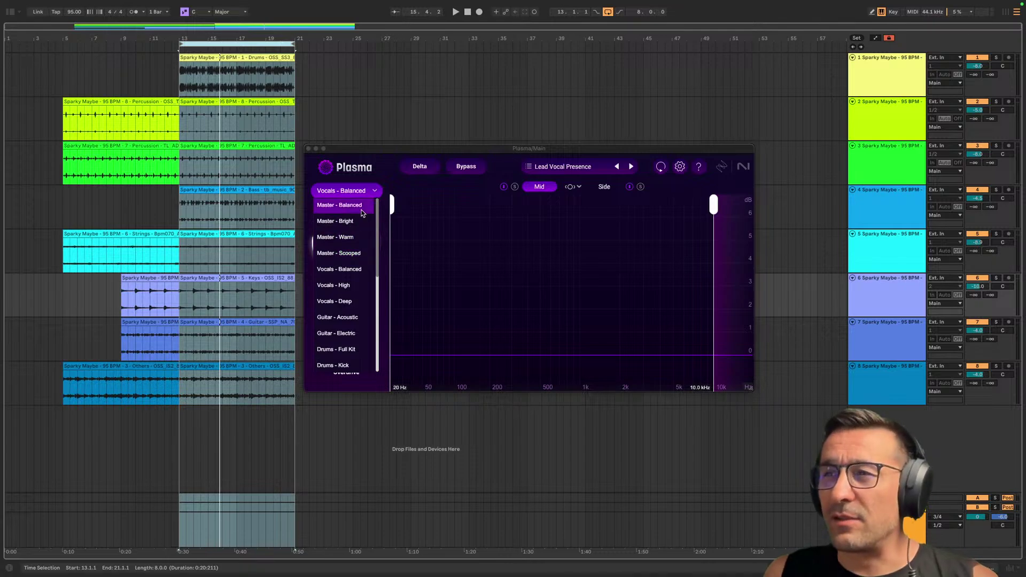
left_click(394, 152)
left_click(352, 193)
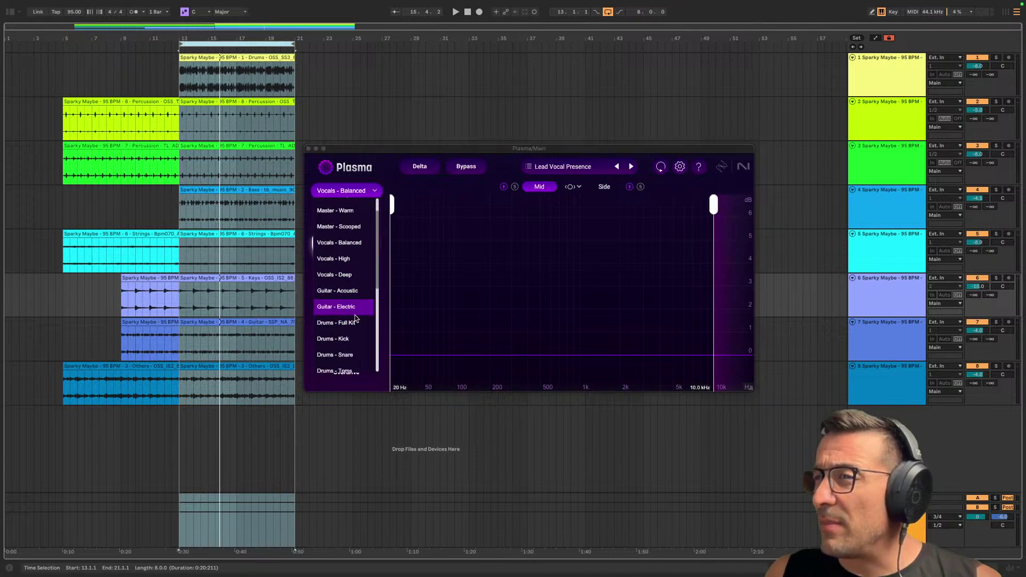
left_click(380, 162)
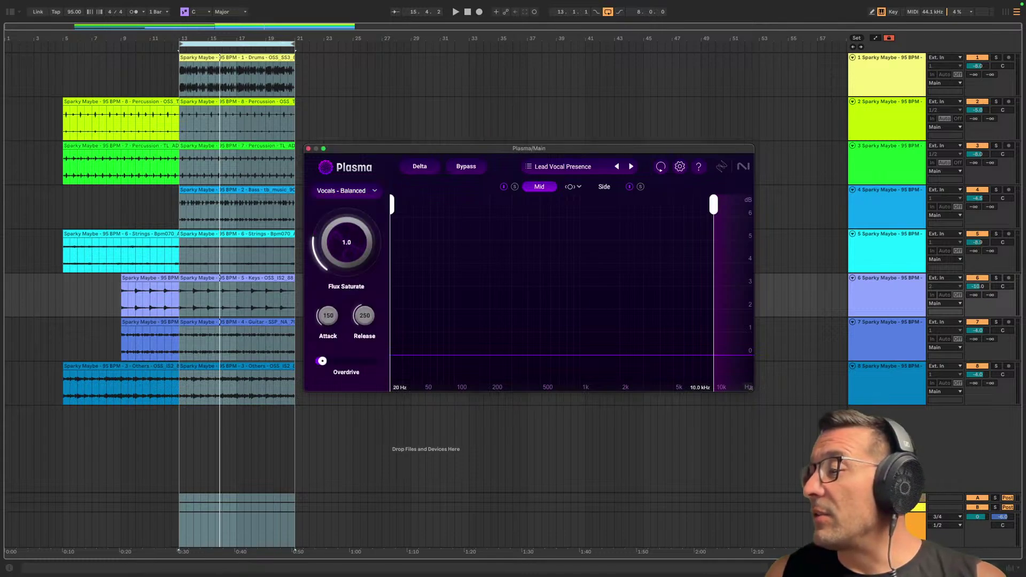
Move the Plasma device from the main bus to the drums track and solo that track
double_click(883, 527)
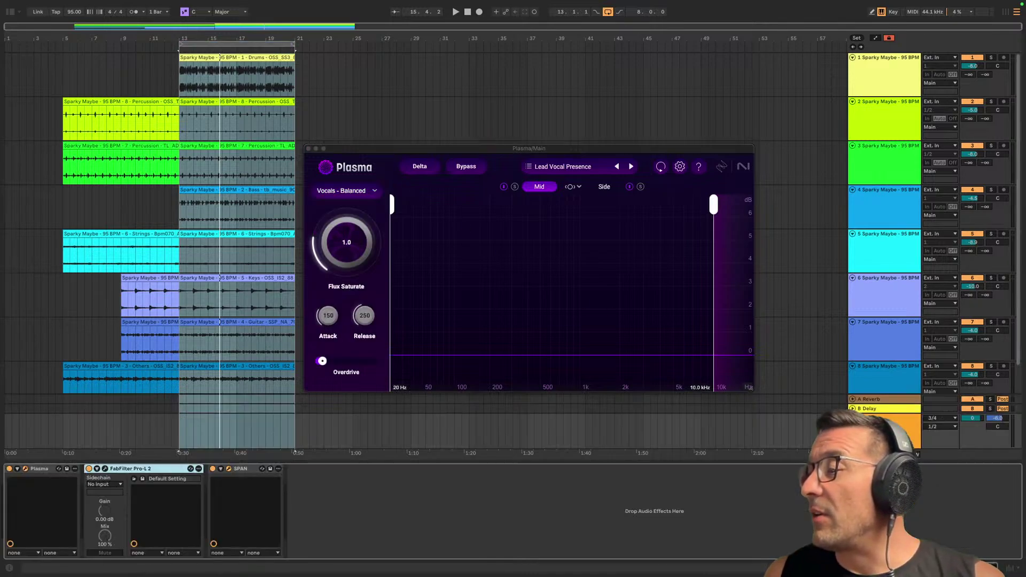
left_click(46, 471)
scroll(815, 123, "down", 2)
left_click(876, 67)
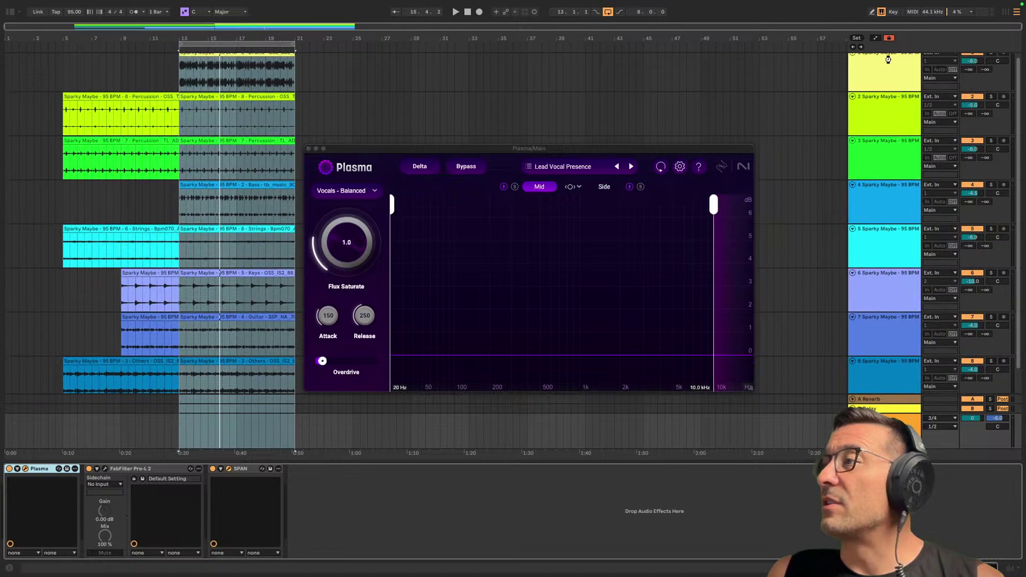
scroll(887, 77, "up", 2)
left_click(992, 57)
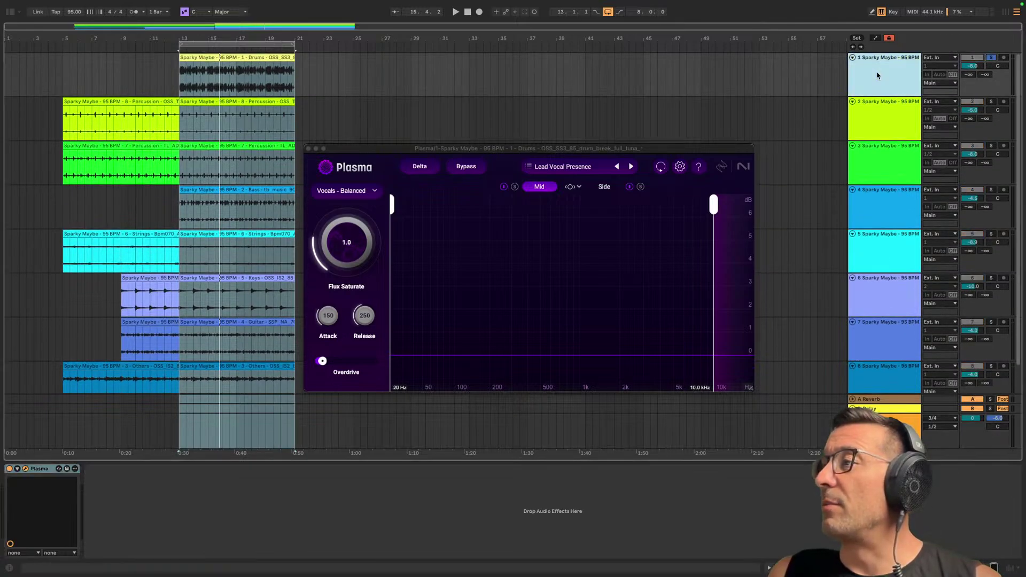
Play the soloed drums with the target set to Drums - Full Kit and Flux Saturate raised to 2.5
key("space")
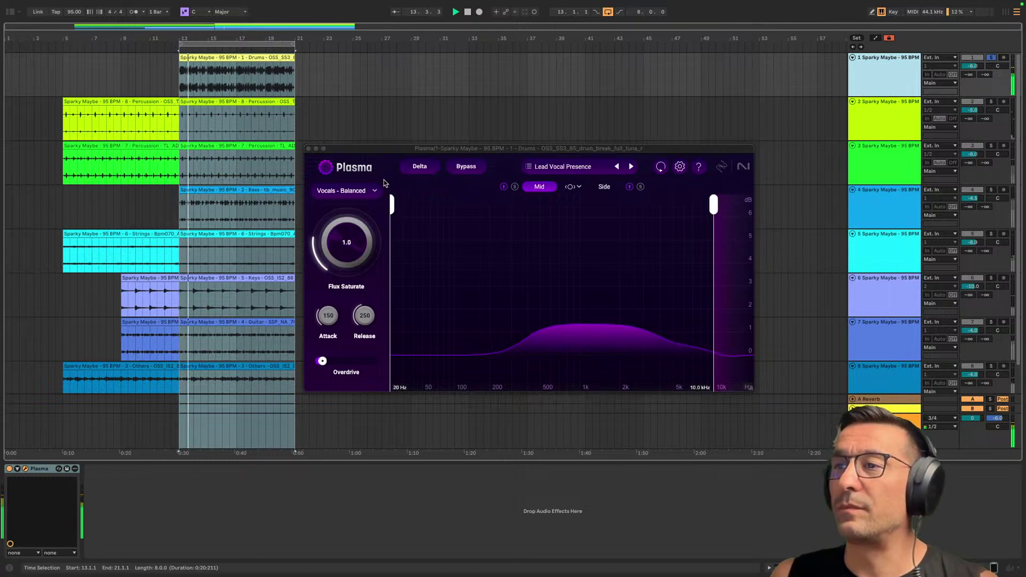
left_click(372, 191)
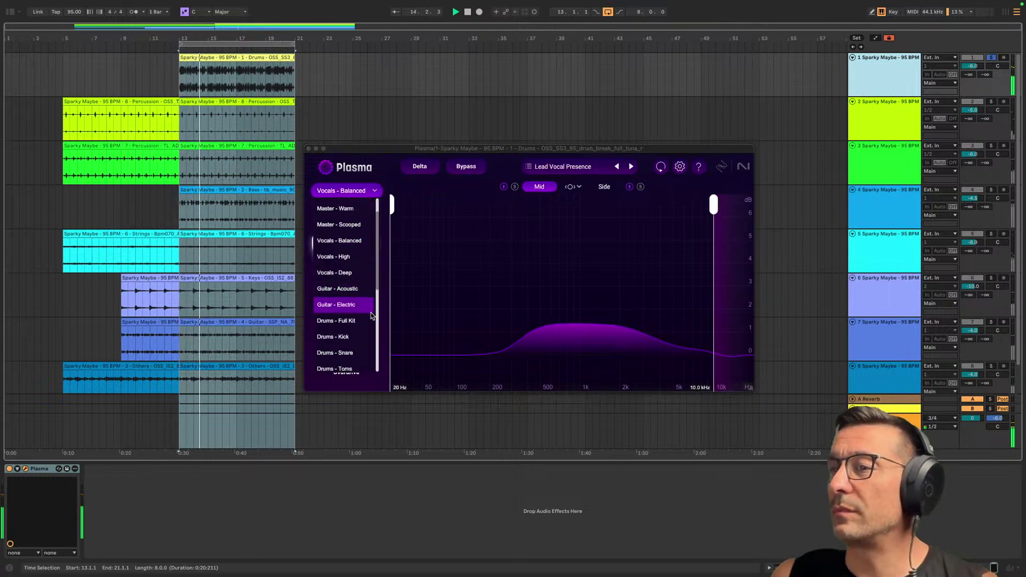
left_click(356, 277)
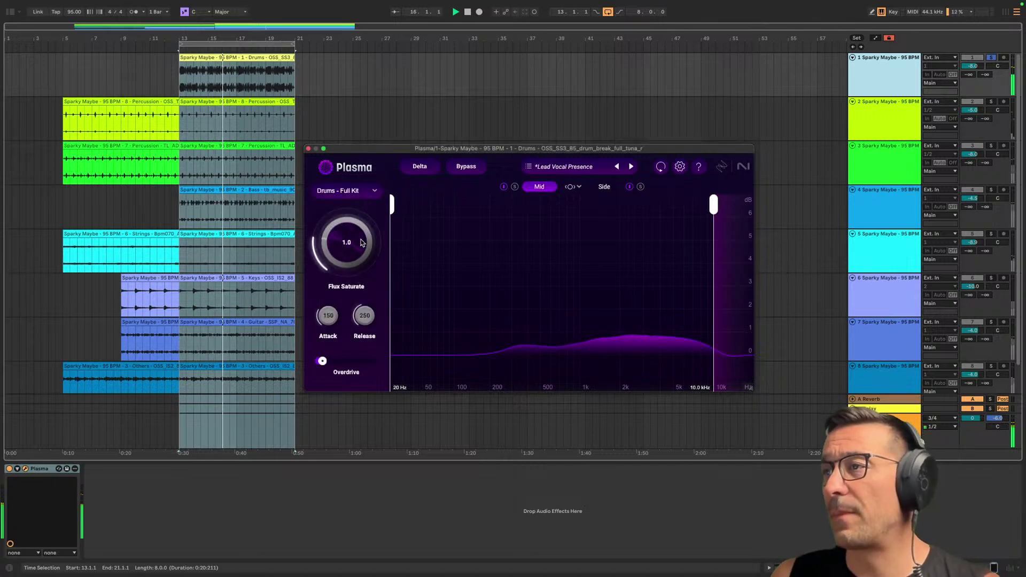
left_click_drag(346, 240, 360, 202)
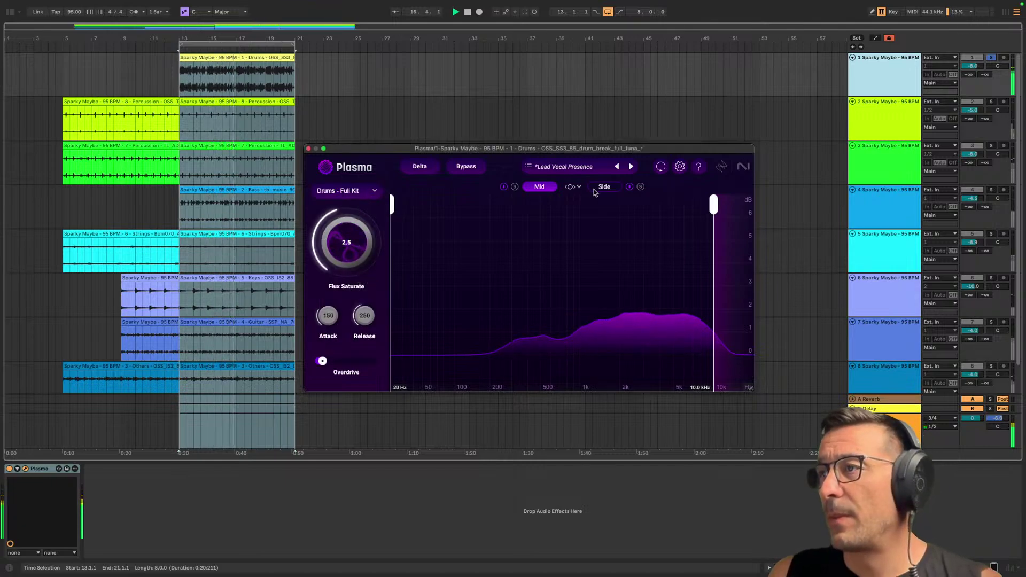
Try the Basic Color mastering preset on the drums and replace it with the Punchy Drum Kit mixing preset
left_click(564, 167)
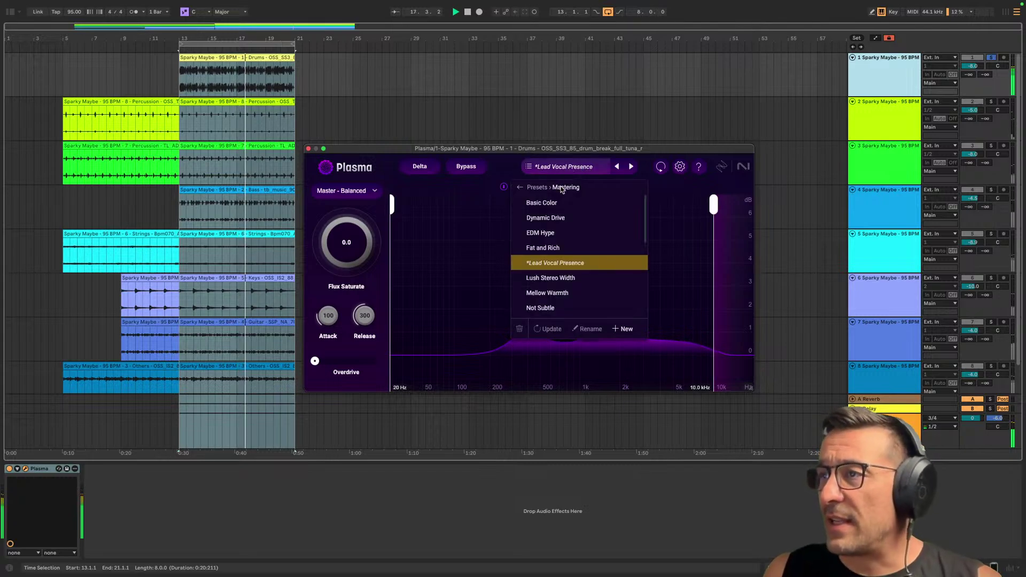
left_click(551, 203)
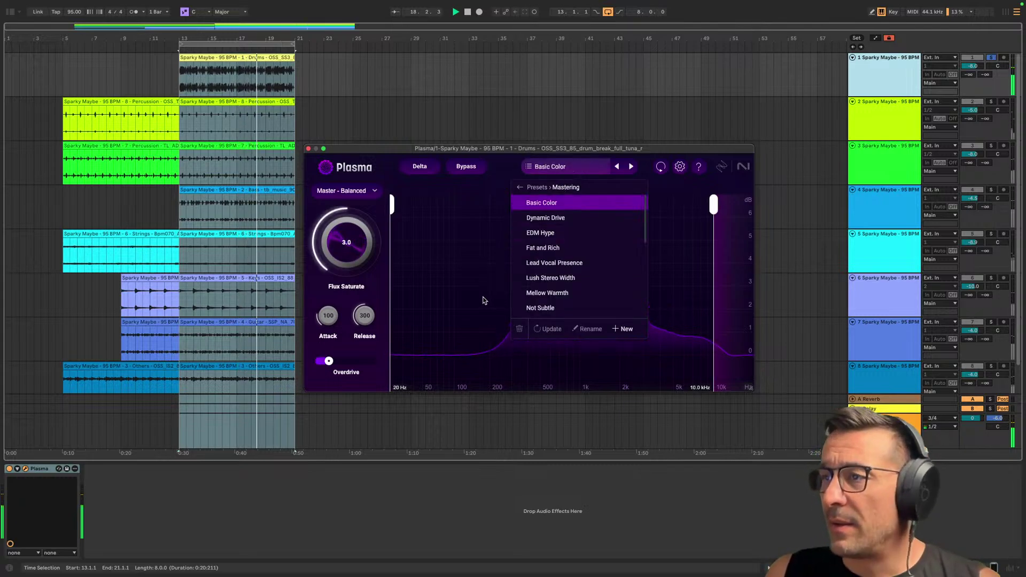
left_click(551, 167)
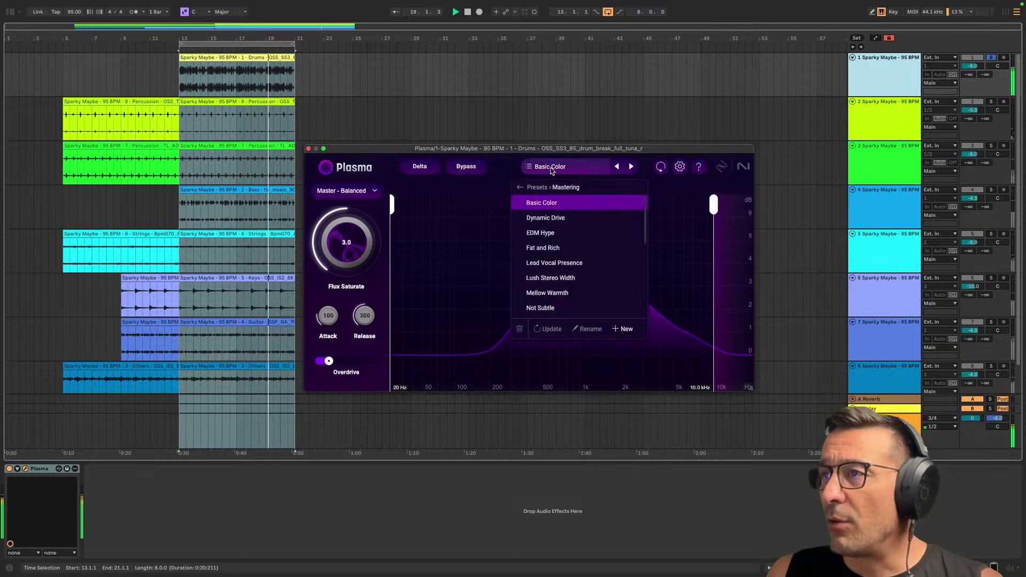
left_click(537, 187)
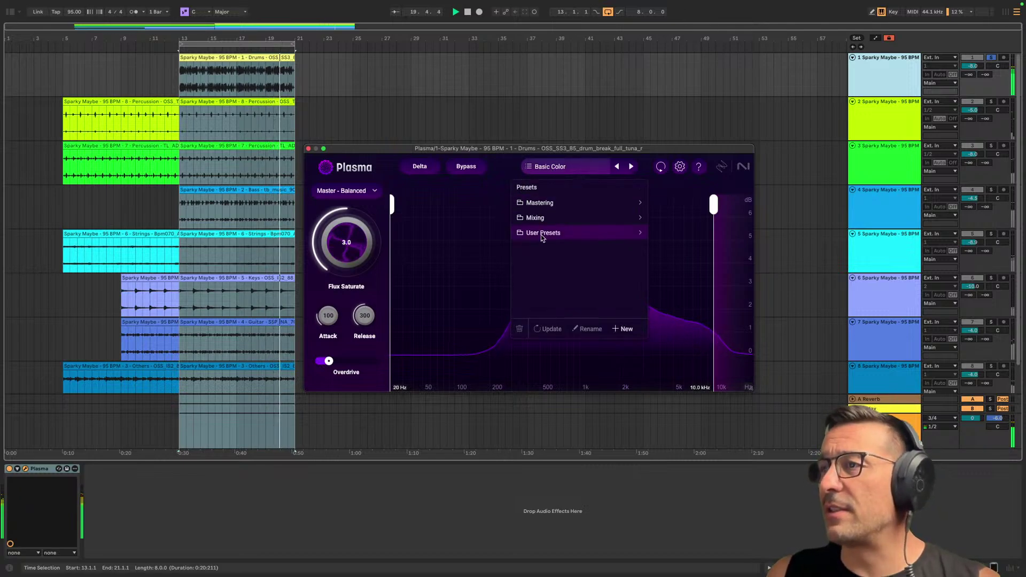
left_click(578, 217)
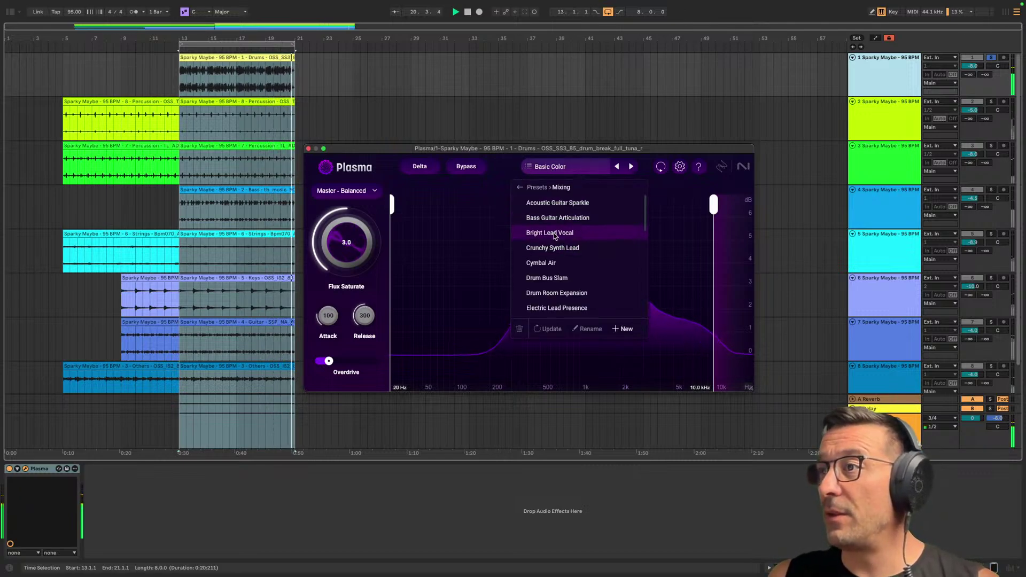
scroll(556, 241, "down", 8)
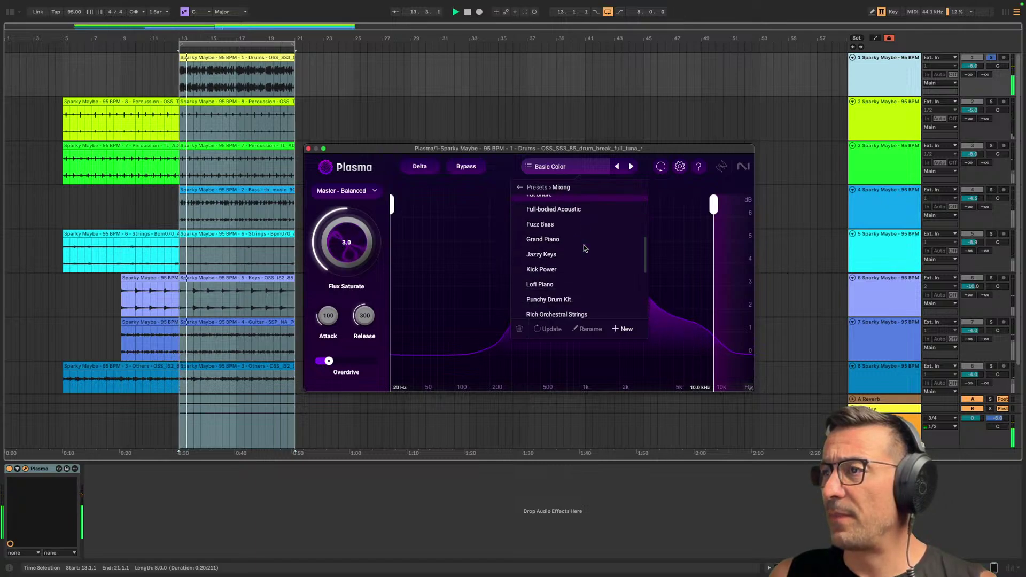
scroll(582, 246, "down", 4)
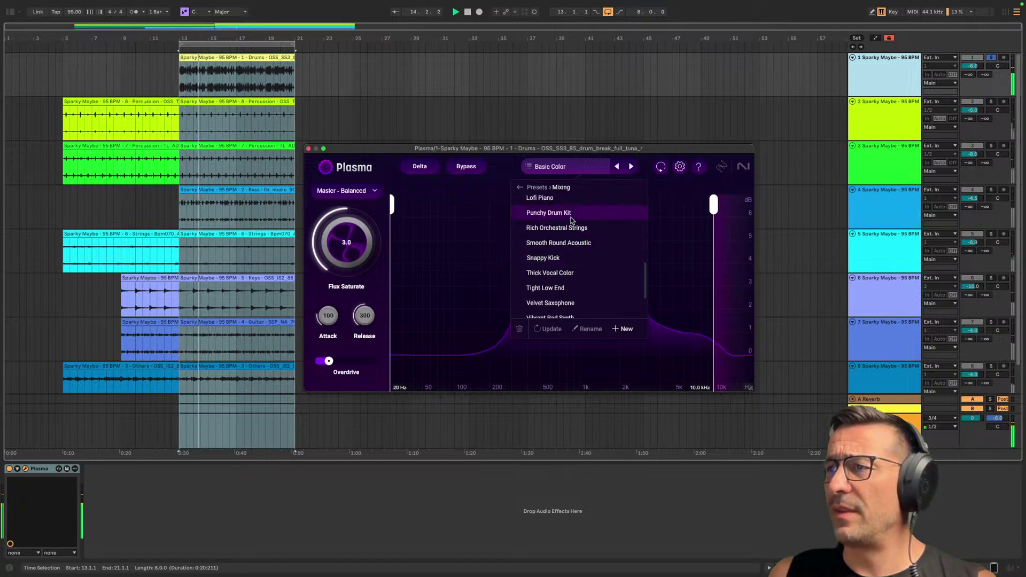
left_click(571, 214)
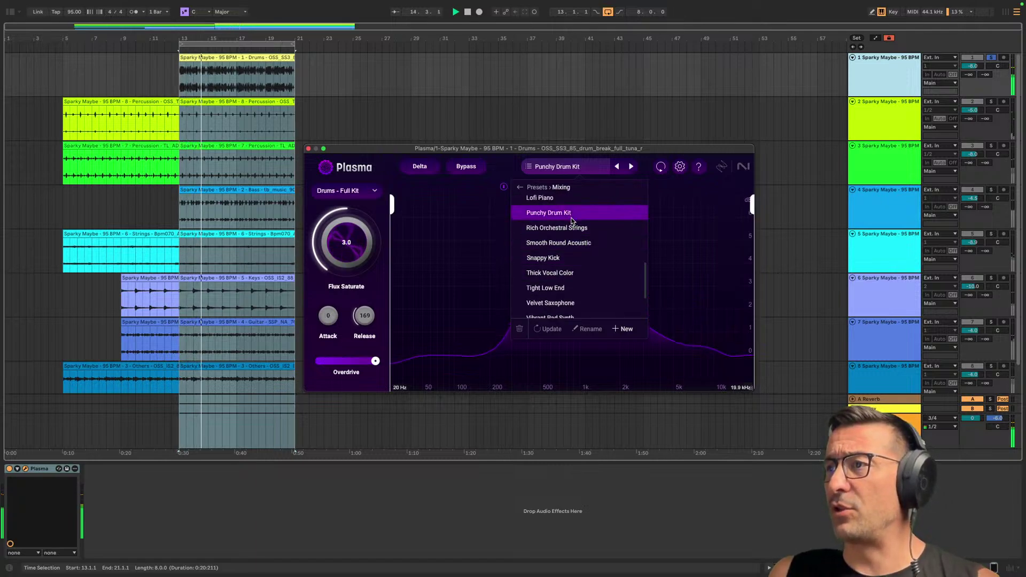
left_click(444, 240)
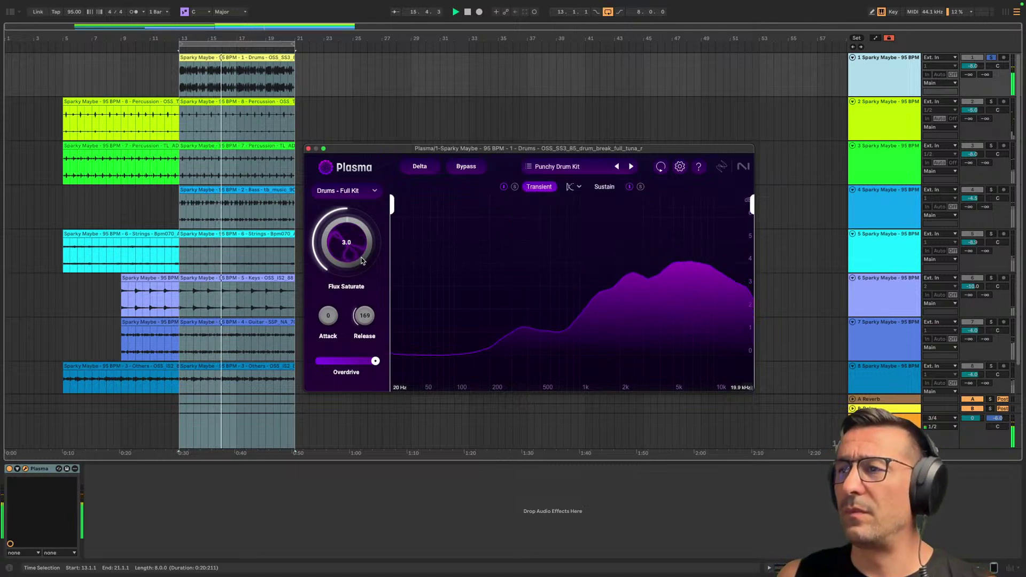
Compare the Punchy Drum Kit preset's Sustain and Transient channel settings, and toggle Bypass to hear the drums with and without processing
left_click(604, 187)
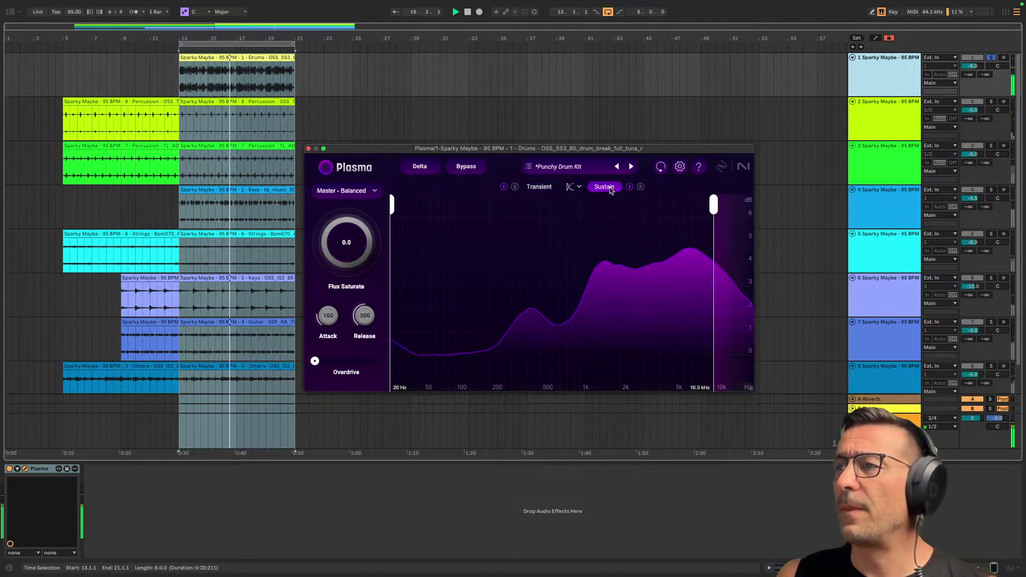
left_click(552, 187)
left_click(467, 166)
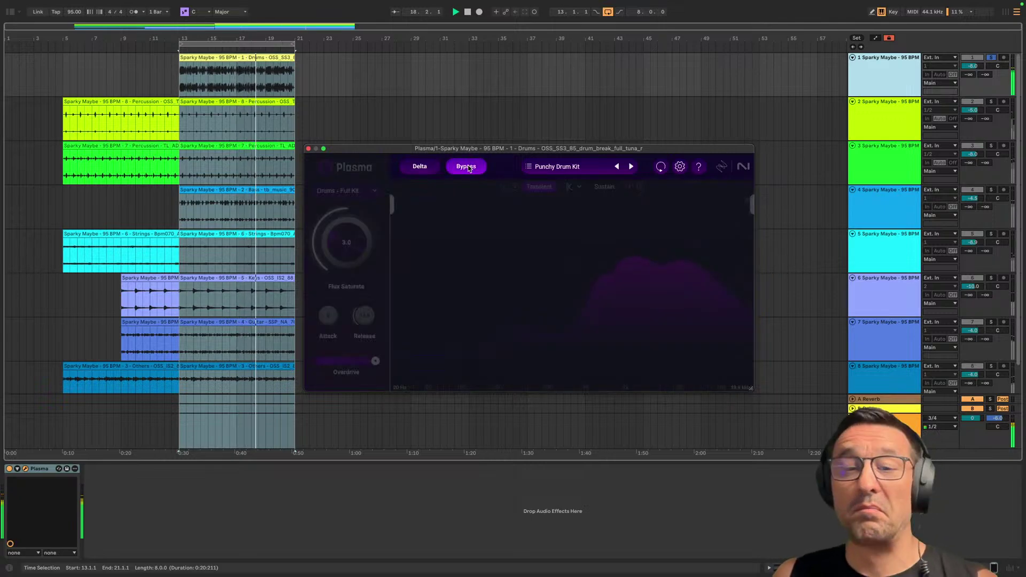
left_click(466, 166)
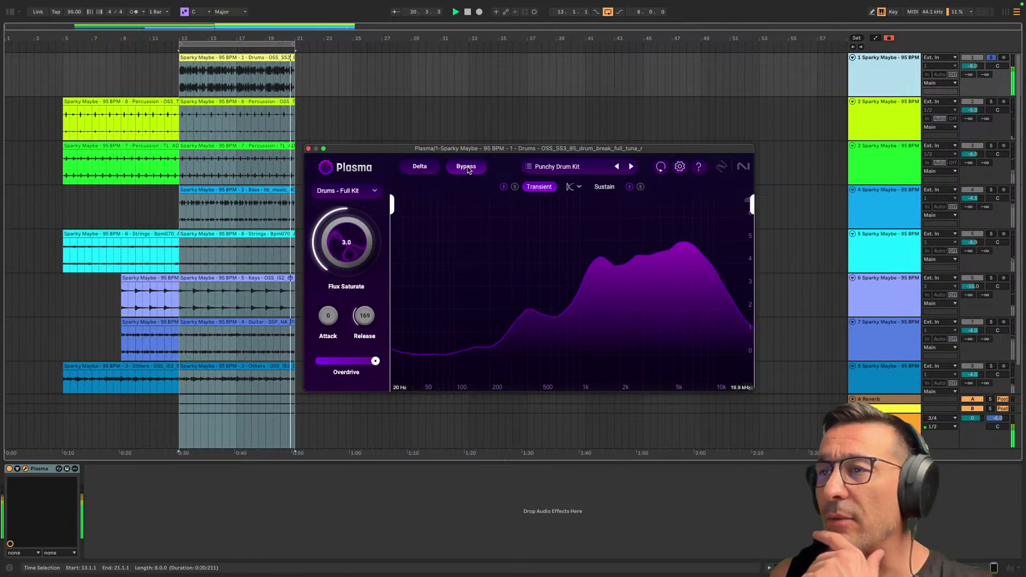
left_click(466, 168)
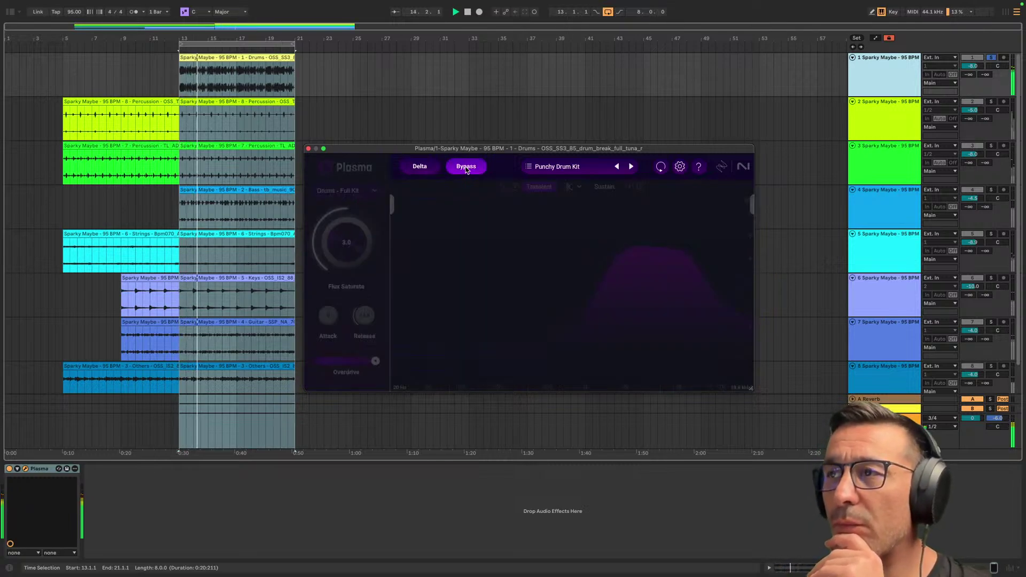
Compare the soloed drums with the Punchy Drum Kit processing bypassed and active, leaving the processing on
left_click(466, 167)
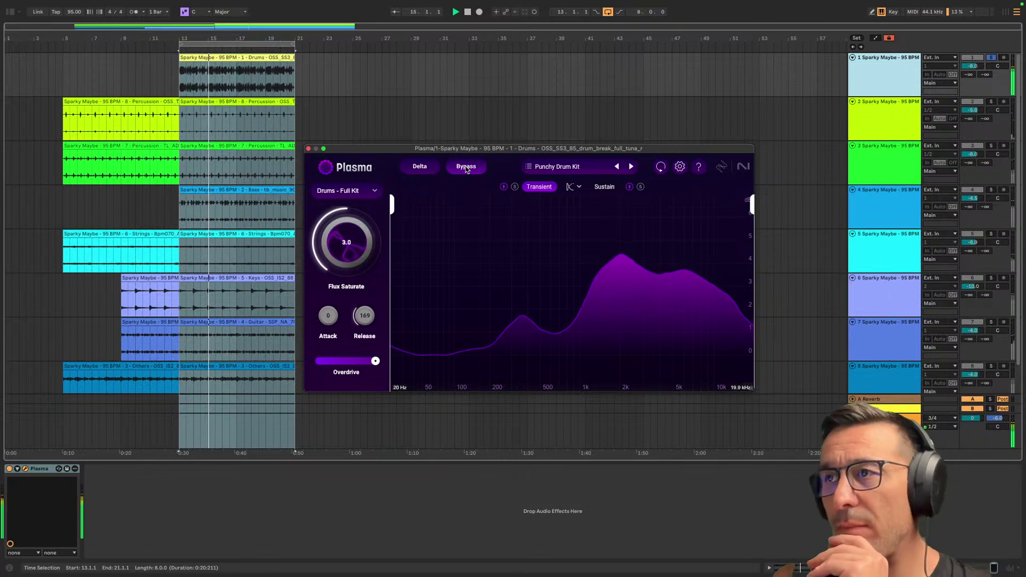
left_click(466, 167)
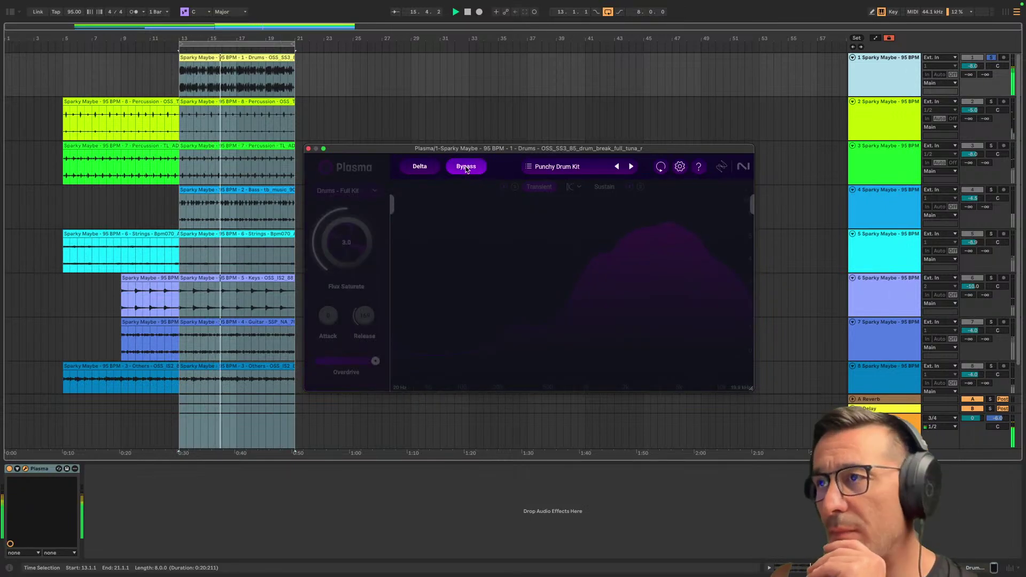
left_click(466, 167)
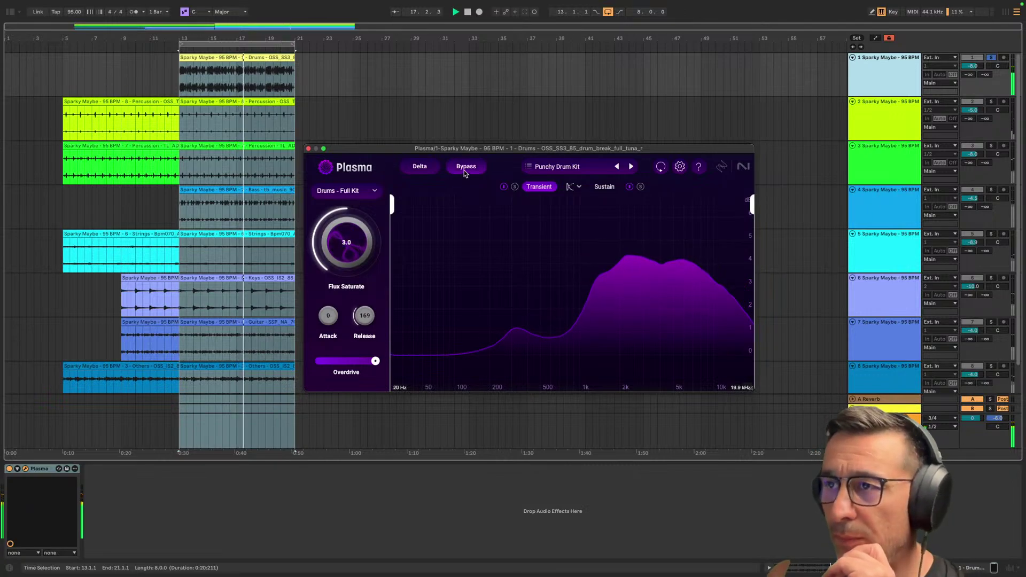
Play only the signal Plasma adds to the drums using Delta, and return to the full processed sound
left_click(420, 168)
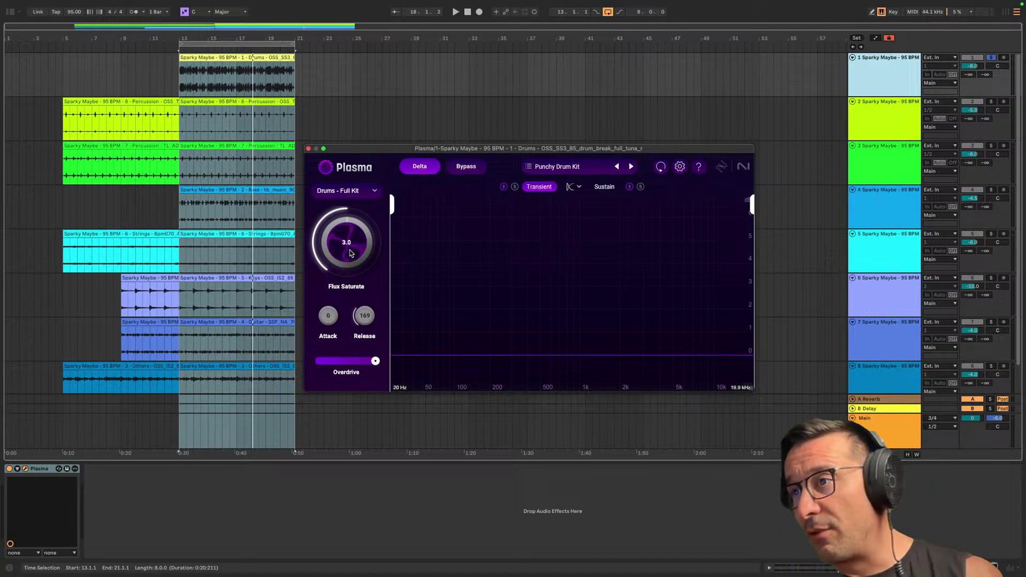
key("space")
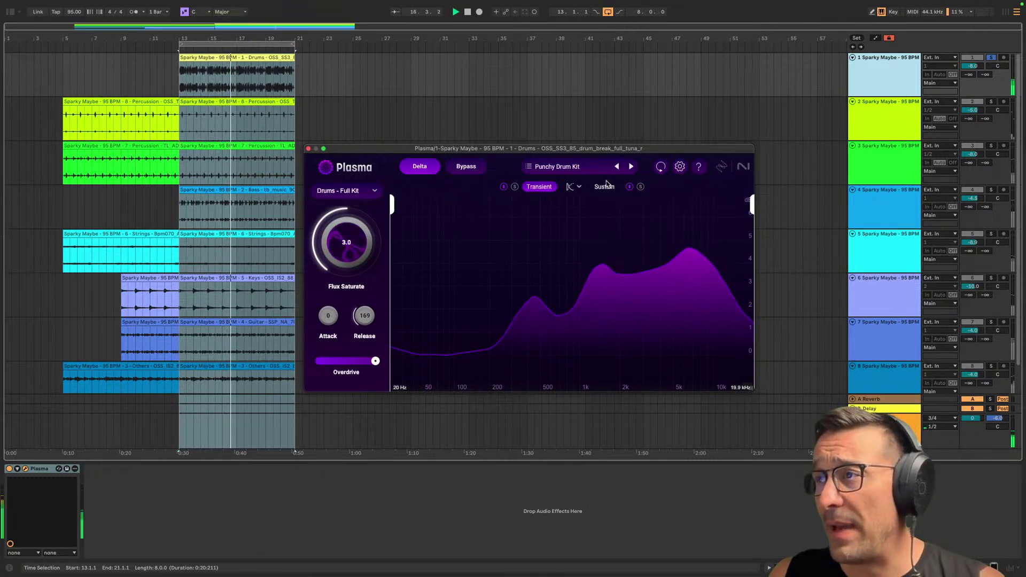
left_click(420, 168)
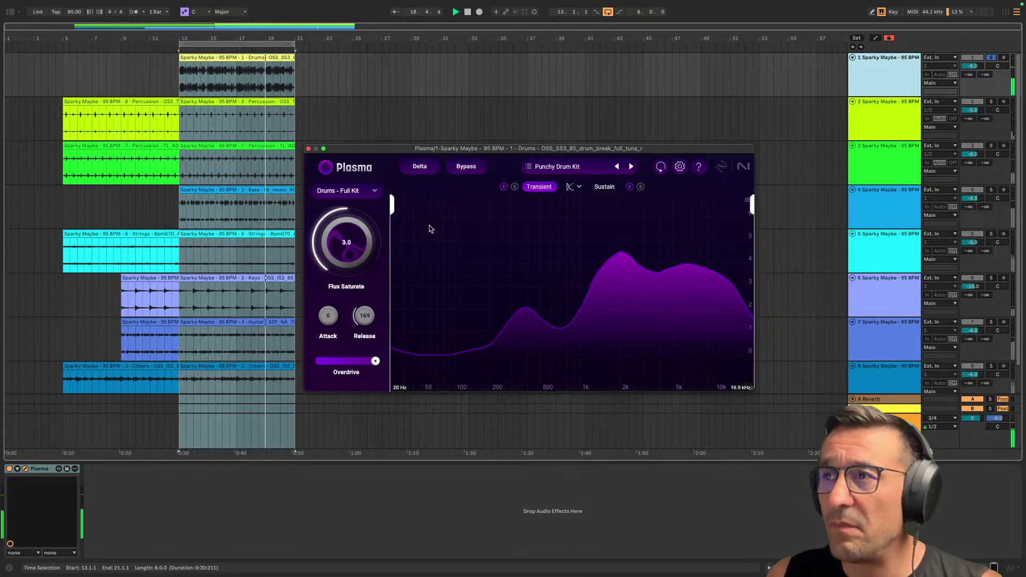
Clear the drums solo by briefly soloing and unsoloing track 8, so that all tracks play together
scroll(411, 241, "down", 2)
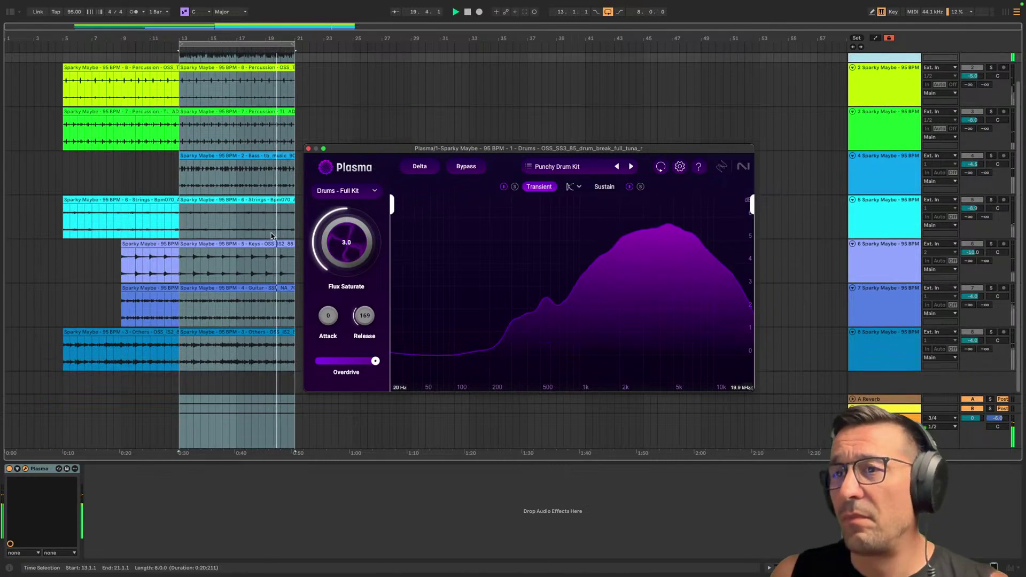
left_click(991, 332)
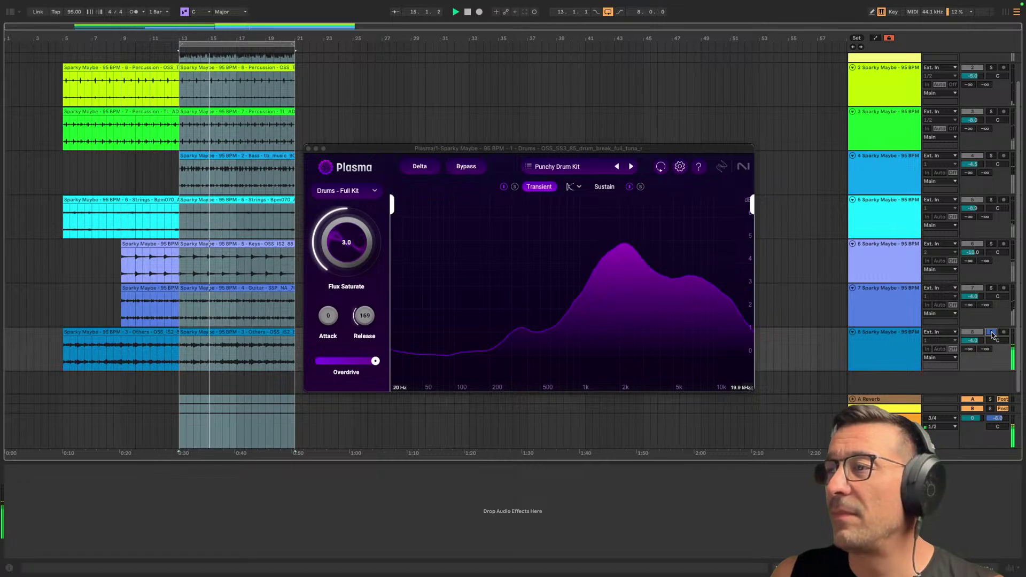
left_click(992, 333)
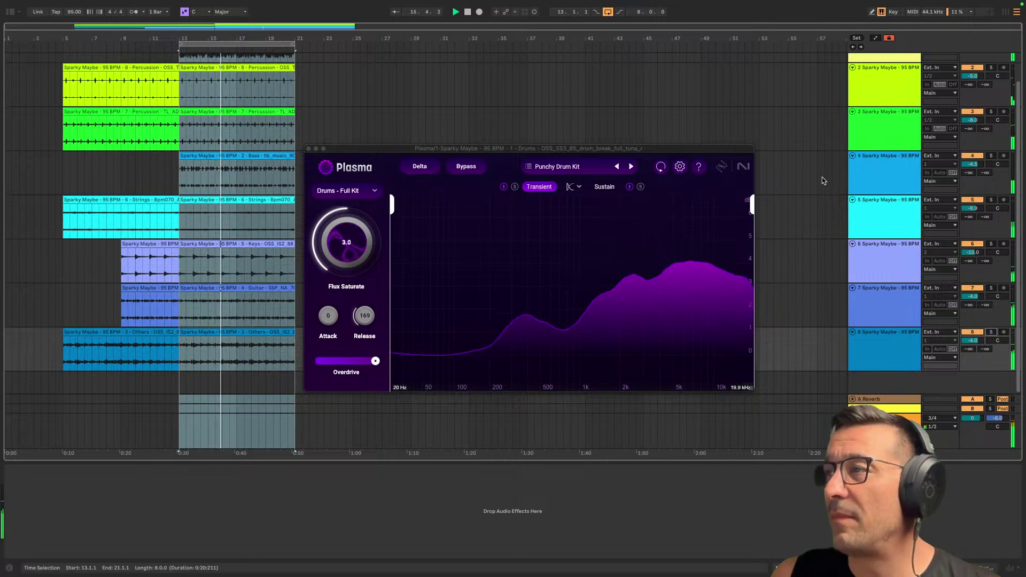
Move the Plasma device from the drums track to the main bus ahead of FabFilter Pro-L 2, and close its old drums window
left_click(508, 145)
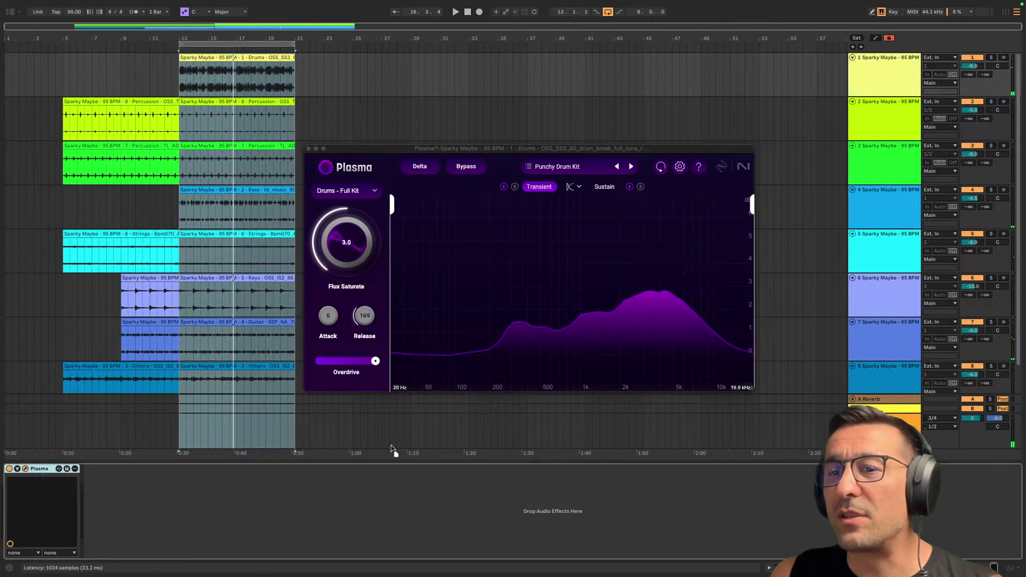
left_click(545, 432)
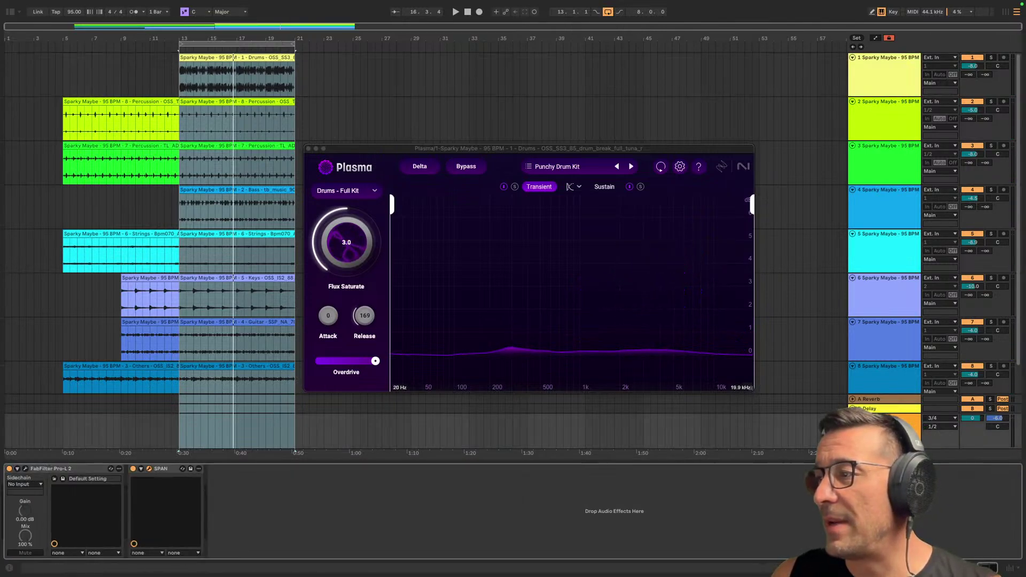
left_click_drag(131, 469, 43, 502)
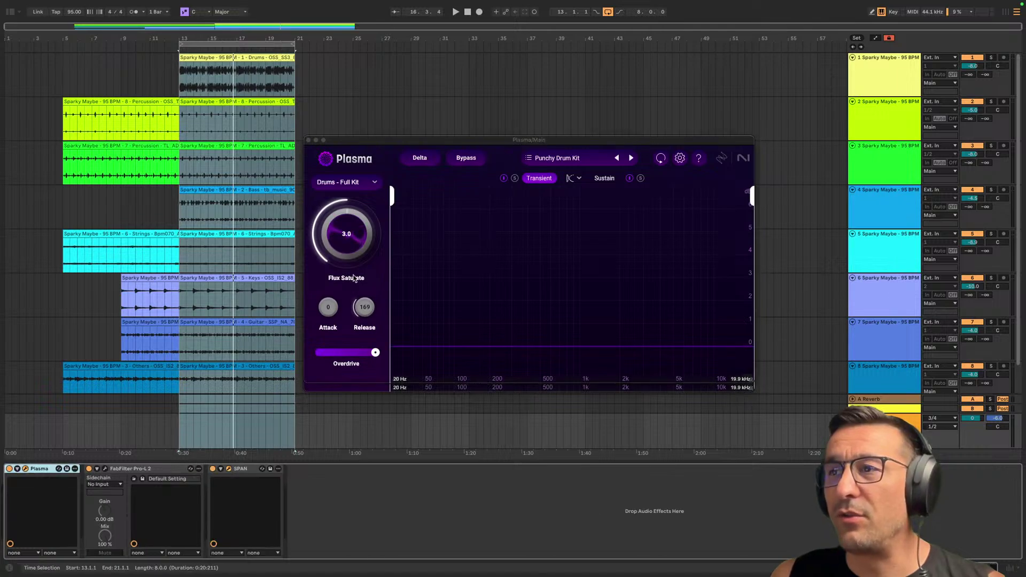
left_click_drag(359, 139, 358, 168)
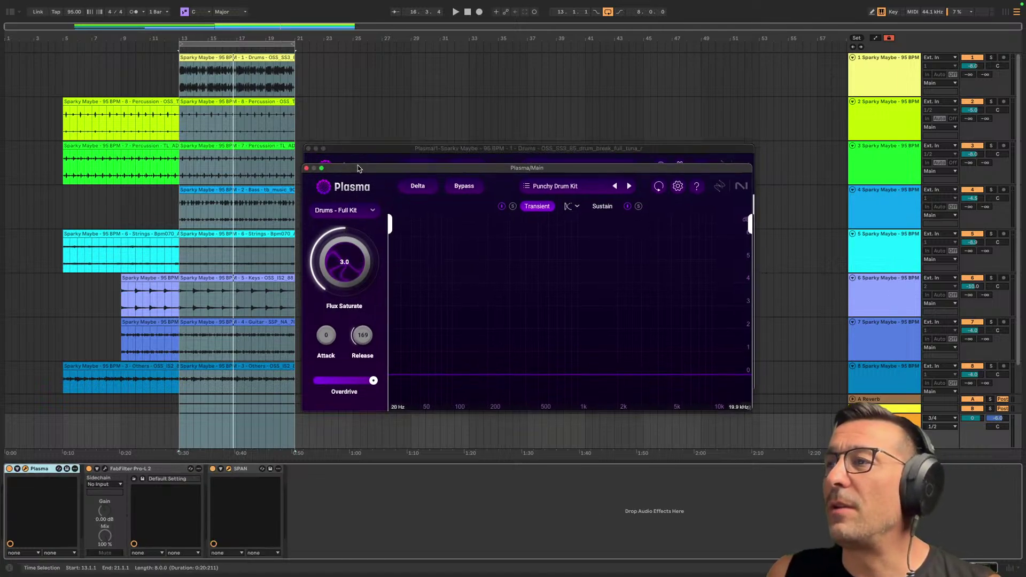
left_click(309, 148)
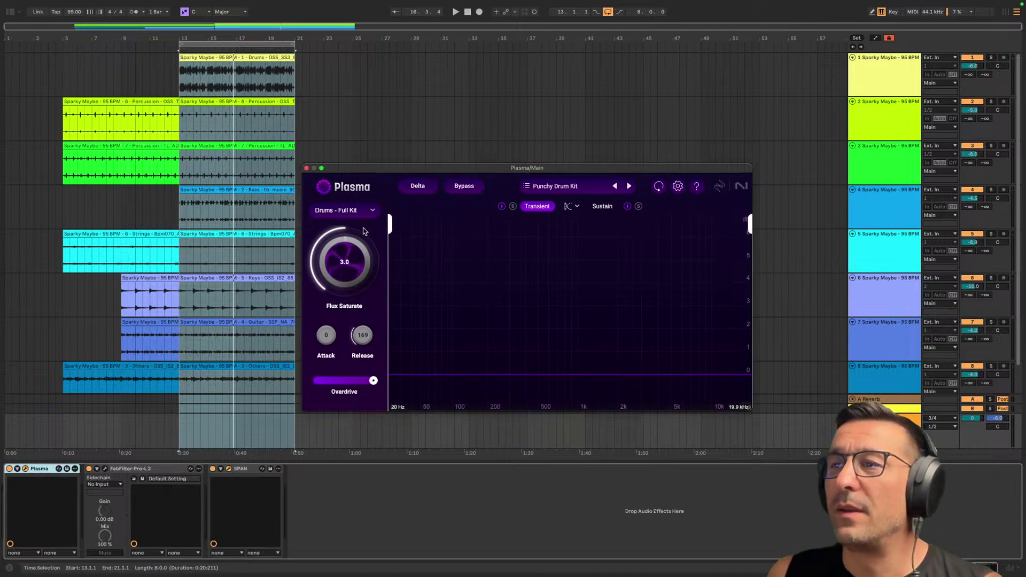
Start playback of the full mix and load the Transparent Tone mastering preset in Plasma on the main bus
left_click(555, 186)
key("space")
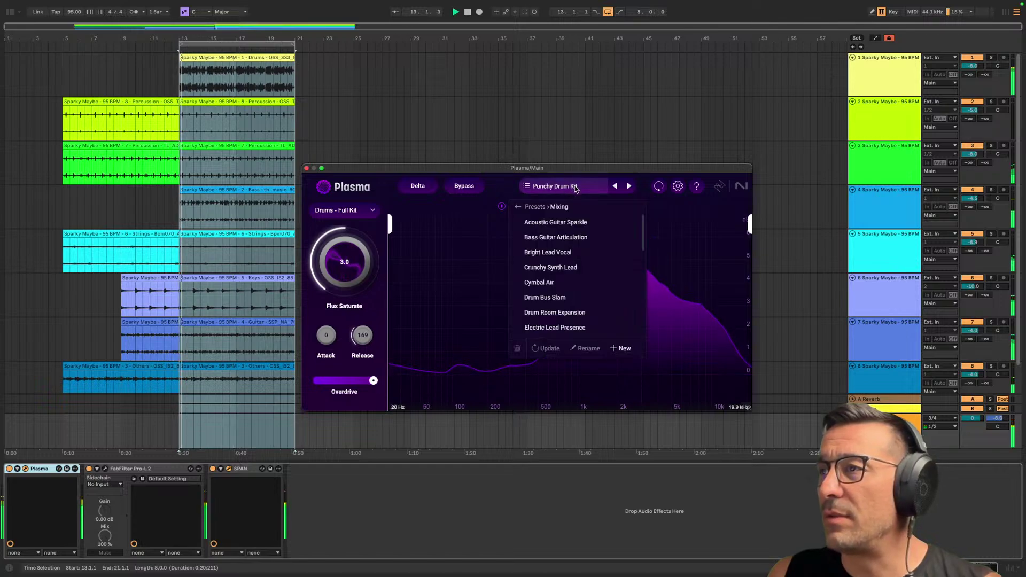
left_click(524, 208)
left_click(537, 223)
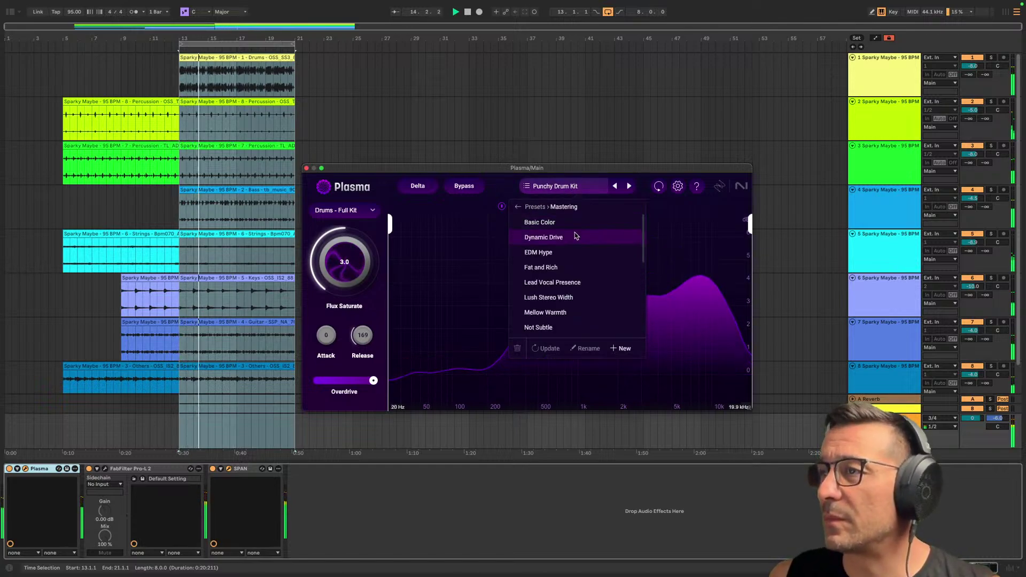
scroll(567, 283, "down", 5)
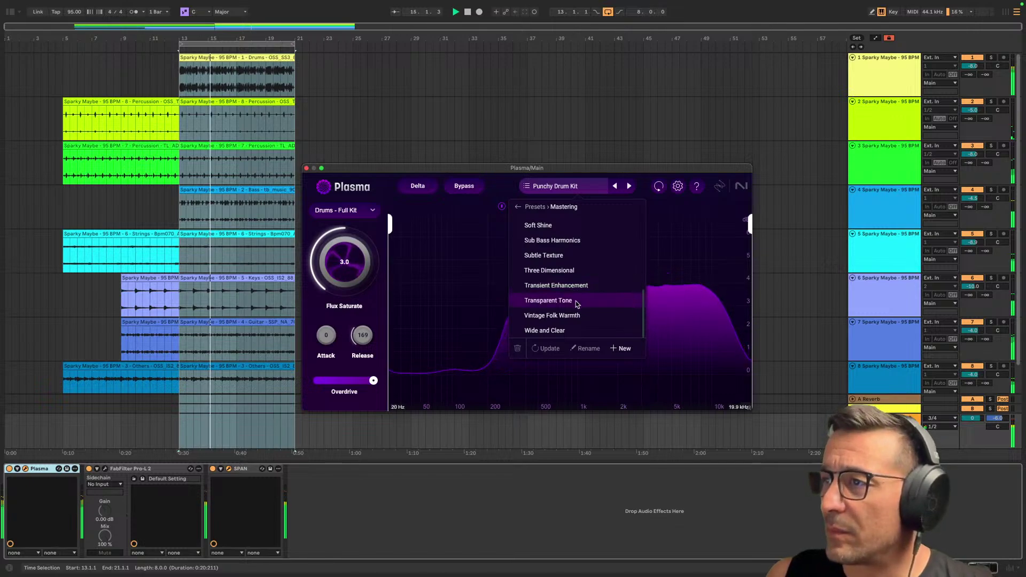
left_click(551, 301)
left_click(459, 282)
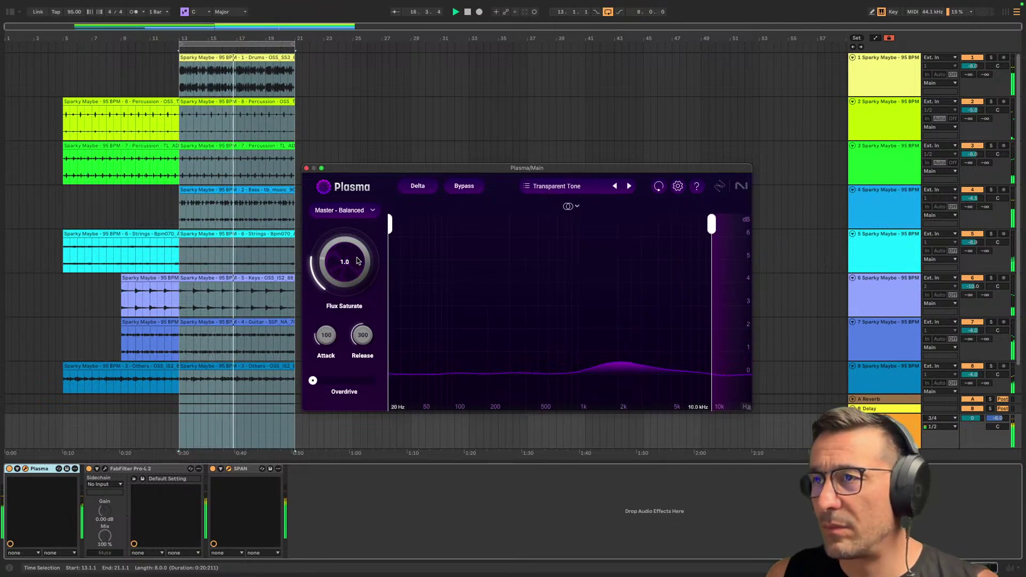
Raise Flux Saturate to about 6 on the Transparent Tone preset and compare the mix with and without Bypass
left_click_drag(356, 266, 350, 235)
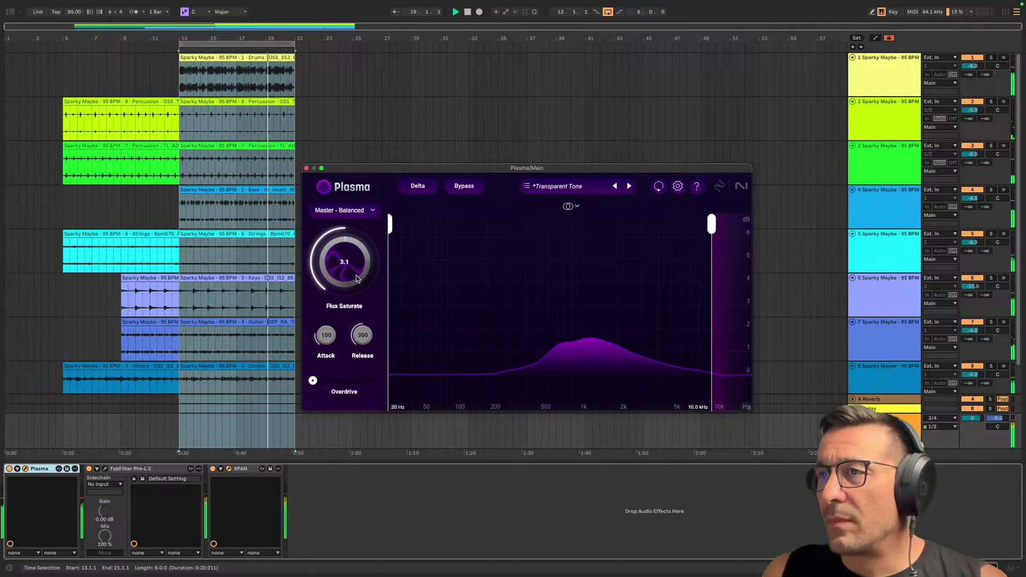
left_click_drag(357, 278, 358, 224)
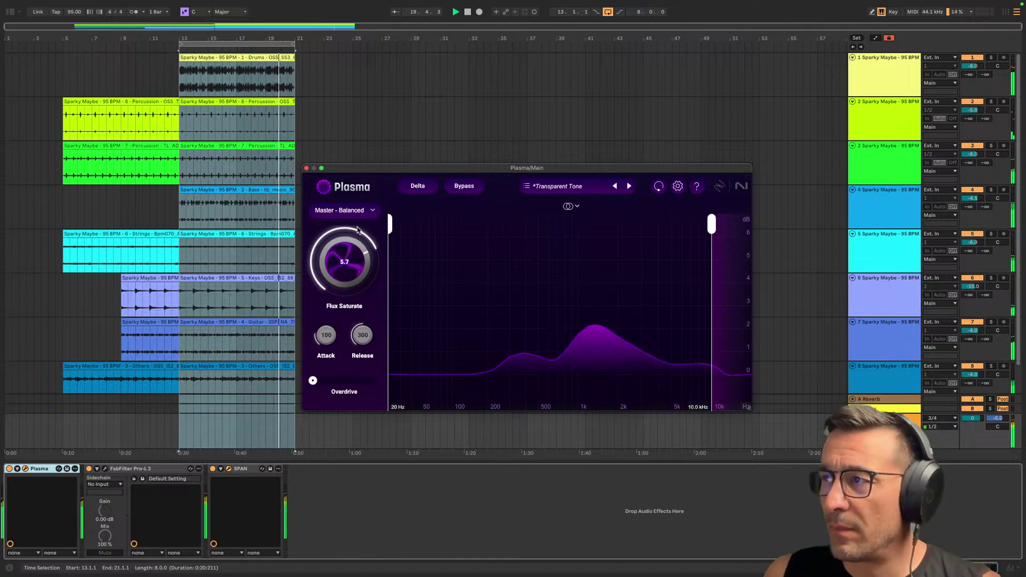
left_click(463, 188)
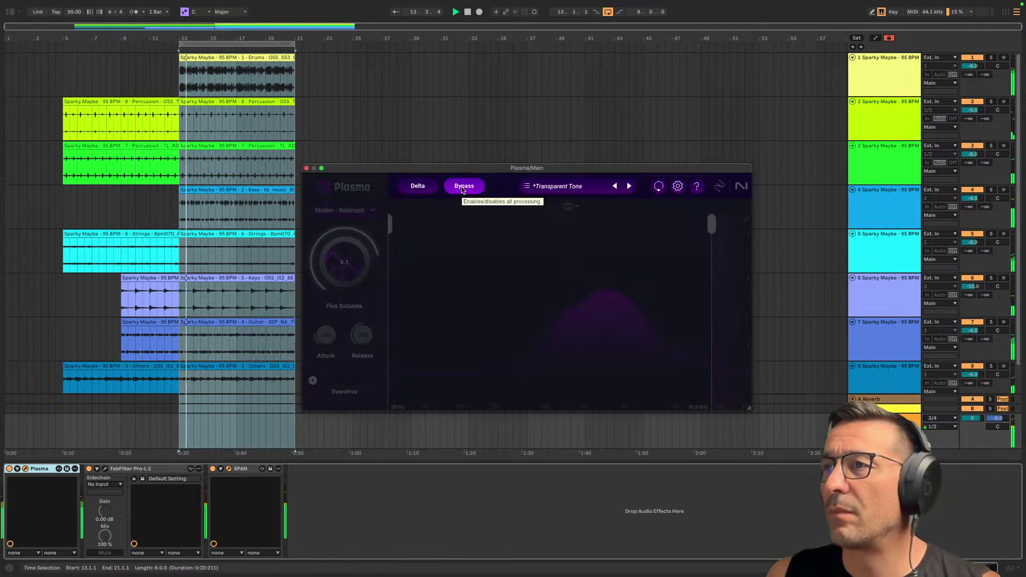
left_click(464, 188)
Lower Flux Saturate to 1.3 on the main bus and play the mix
left_click_drag(348, 268, 353, 310)
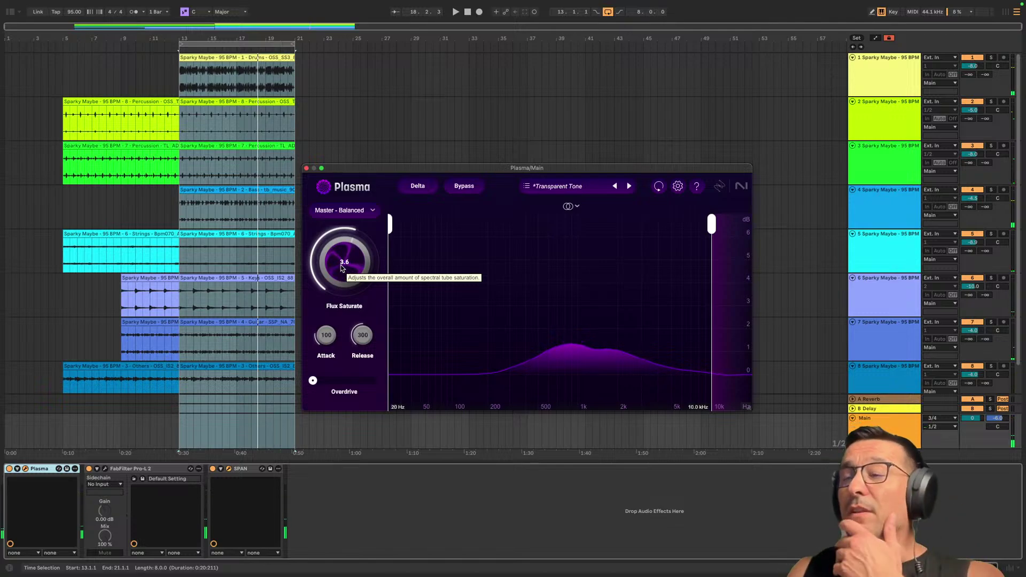
left_click_drag(341, 267, 356, 304)
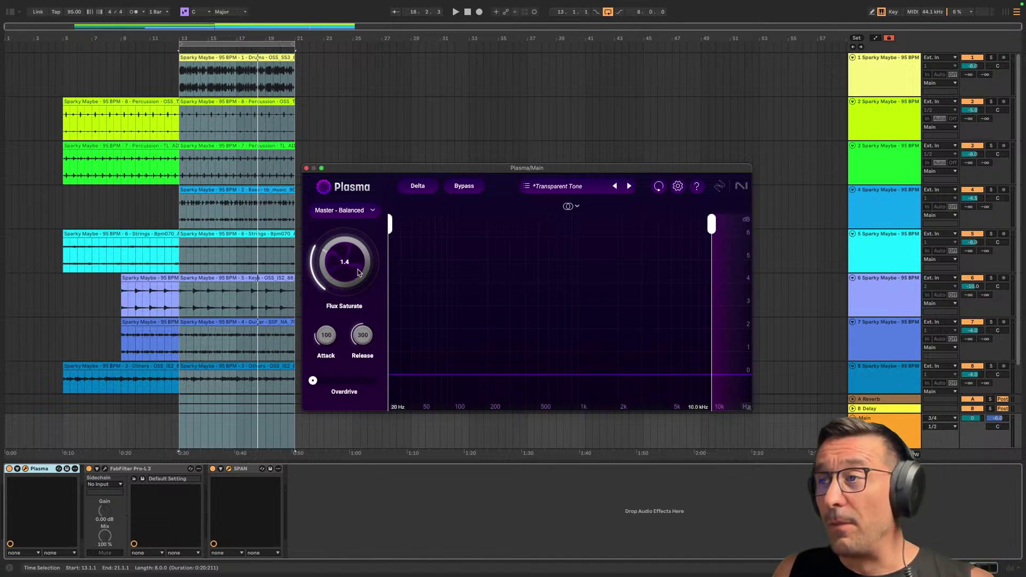
key("space")
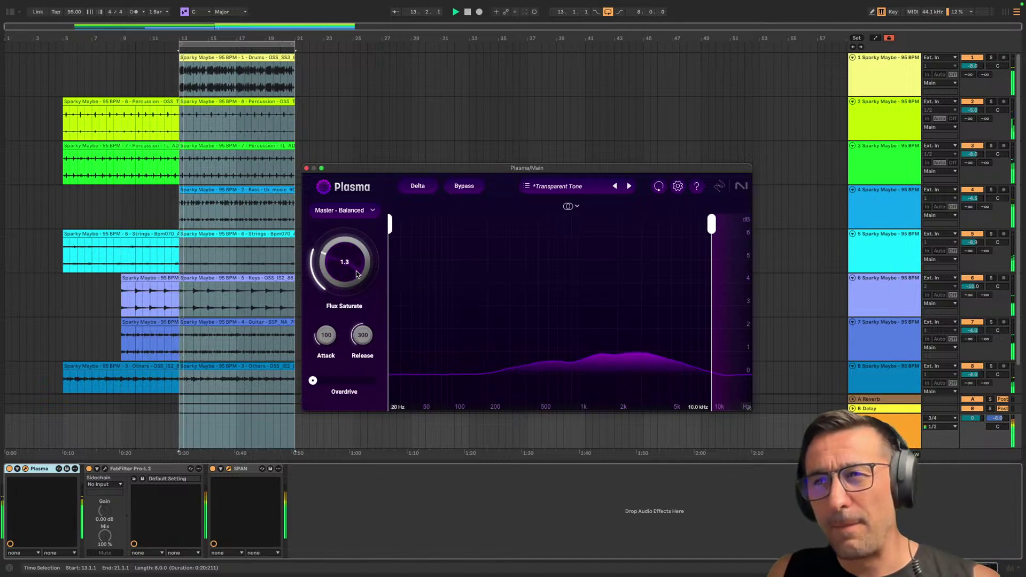